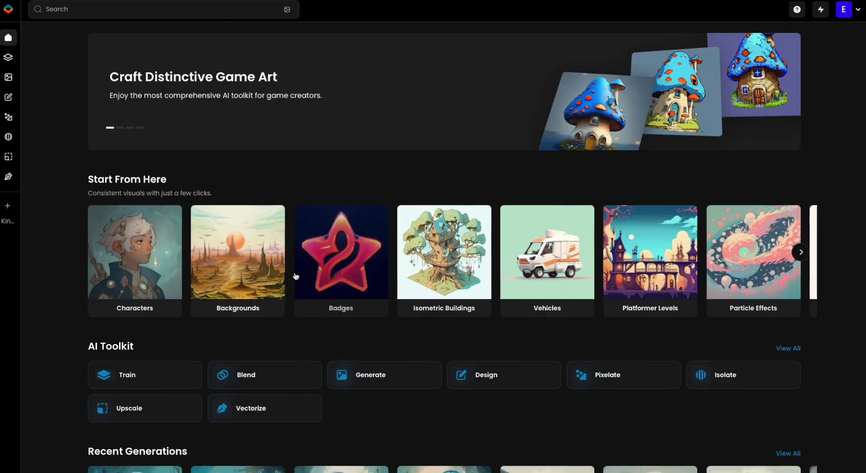
Restart the generation of the steampunk airship example from the home page's Get Inspired gallery.
{"action": "scroll", "coordinate": [295, 276], "scroll_direction": "down", "scroll_amount": 3}
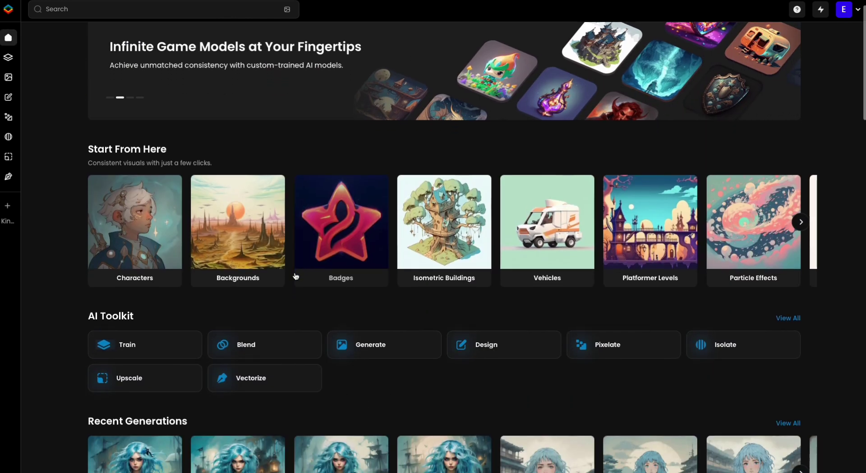
{"action": "scroll", "coordinate": [295, 277], "scroll_direction": "down", "scroll_amount": 2}
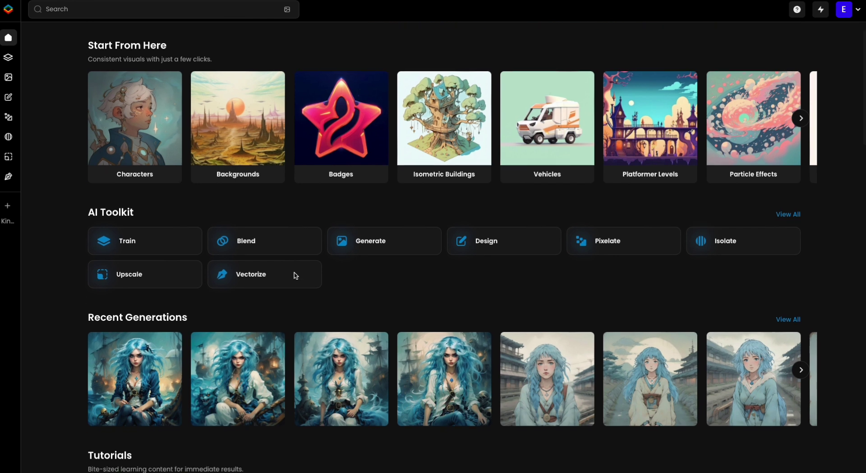
{"action": "scroll", "coordinate": [295, 276], "scroll_direction": "down", "scroll_amount": 2}
{"action": "scroll", "coordinate": [296, 276], "scroll_direction": "down", "scroll_amount": 7}
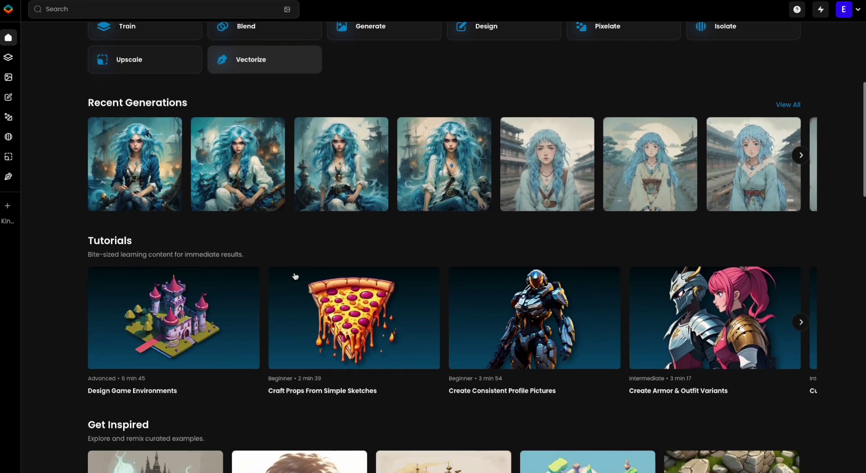
{"action": "scroll", "coordinate": [296, 276], "scroll_direction": "down", "scroll_amount": 4}
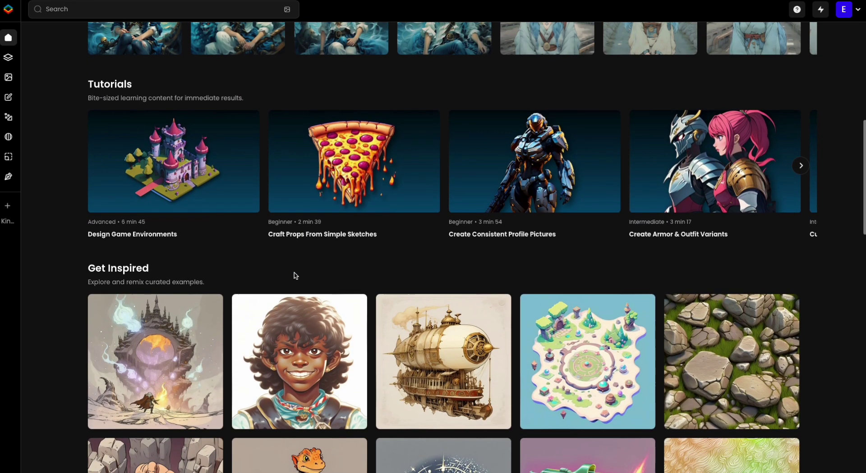
{"action": "scroll", "coordinate": [296, 276], "scroll_direction": "down", "scroll_amount": 1}
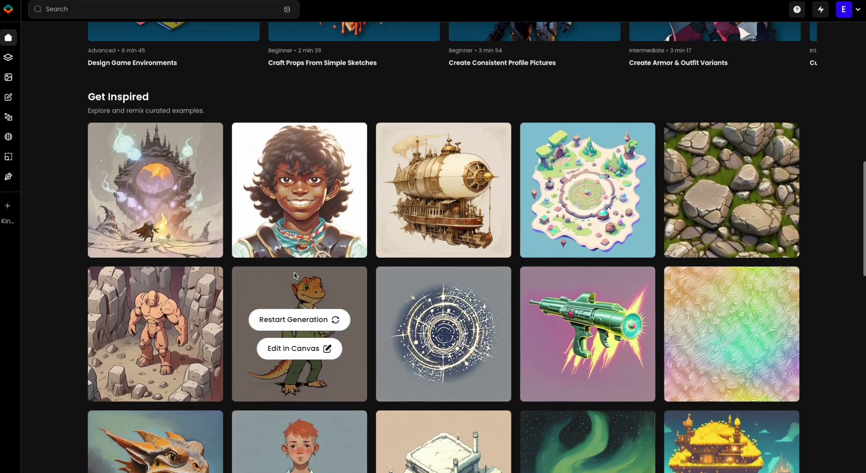
{"action": "left_click", "coordinate": [443, 176]}
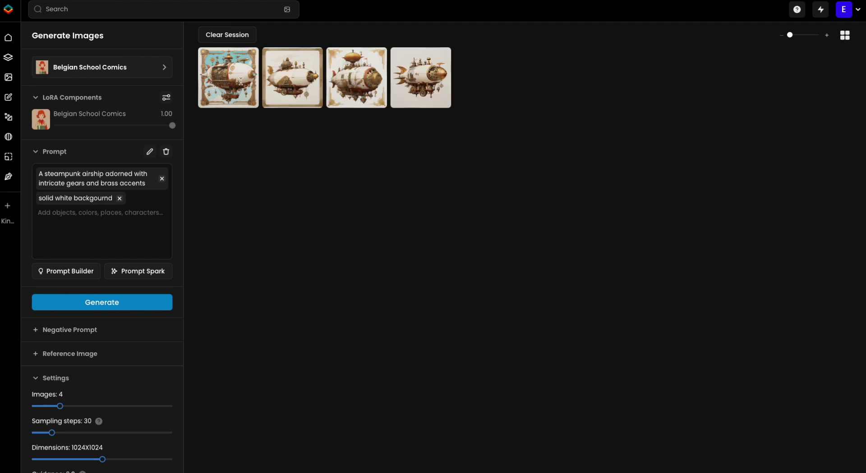
View the third generated airship image enlarged and zoom it out to 100%.
{"action": "left_click", "coordinate": [356, 86]}
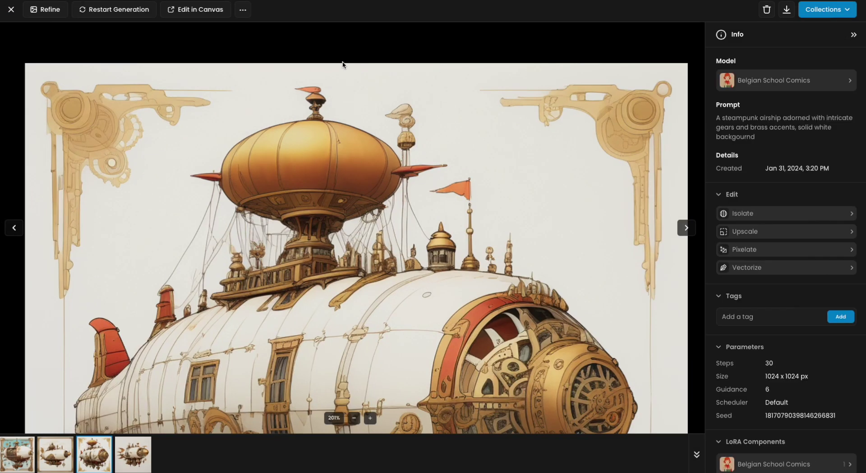
{"action": "scroll", "coordinate": [342, 63], "scroll_direction": "down", "scroll_amount": 1}
{"action": "scroll", "coordinate": [347, 220], "scroll_direction": "down", "scroll_amount": 1}
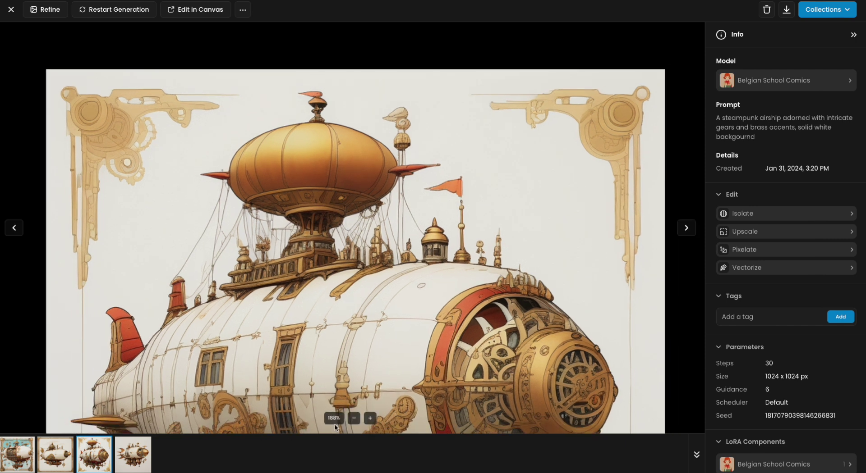
{"action": "left_click", "coordinate": [354, 418]}
{"action": "left_click", "coordinate": [354, 418]}
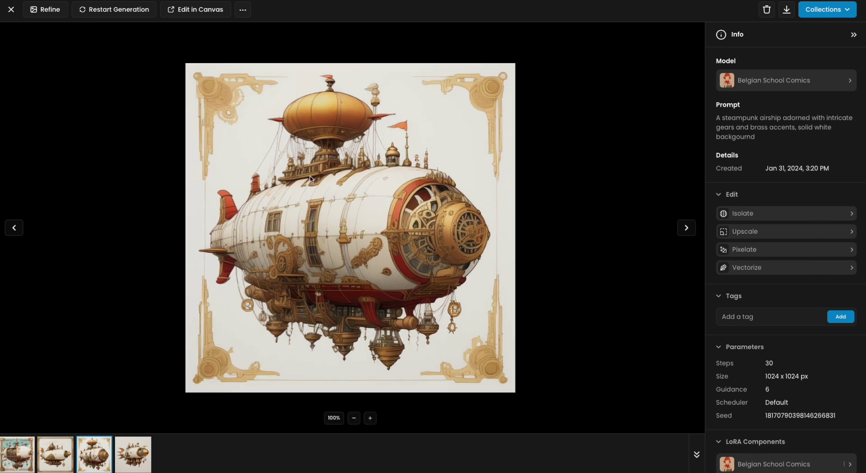
Look through the other generated airship variants and close the image viewer.
{"action": "key", "text": "Left"}
{"action": "key", "text": "Left"}
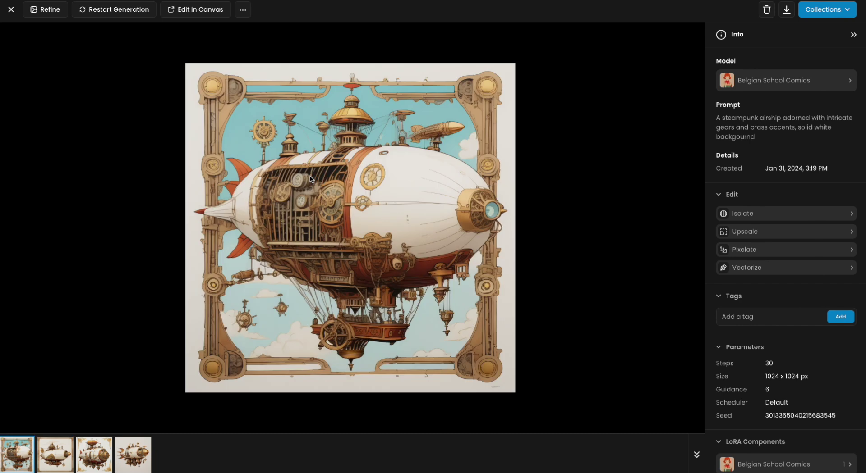
{"action": "key", "text": "Right"}
{"action": "key", "text": "Right"}
{"action": "key", "text": "Right"}
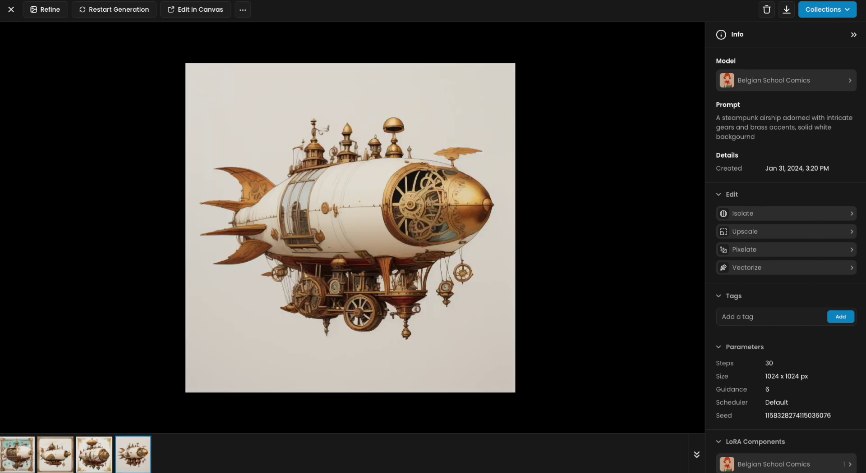
{"action": "left_click", "coordinate": [11, 9]}
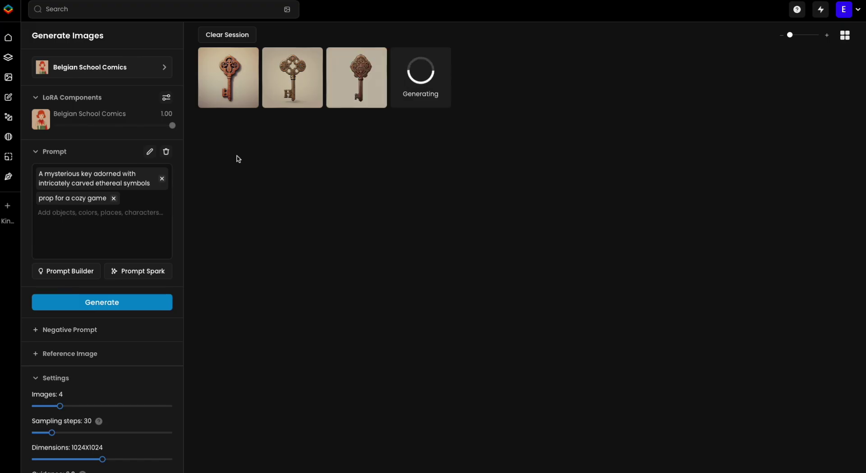
View the generated mysterious key images from the fourth back to the first, and close the viewer.
{"action": "left_click", "coordinate": [439, 73]}
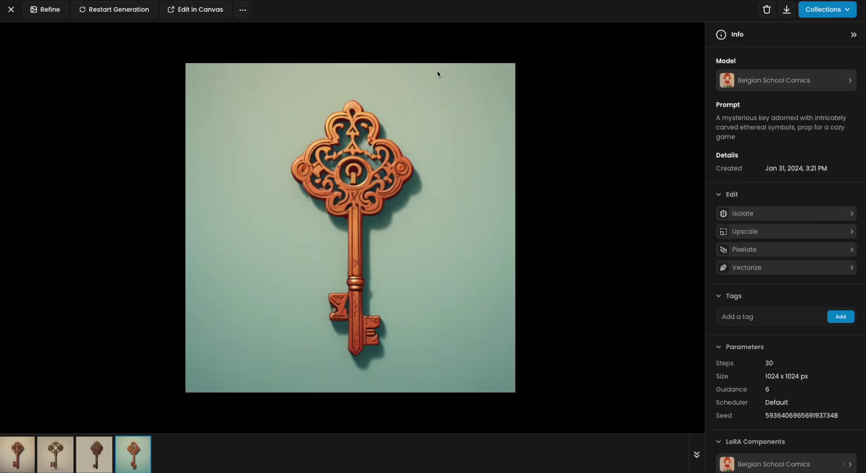
{"action": "key", "text": "Left"}
{"action": "key", "text": "Left"}
{"action": "key", "text": "Left"}
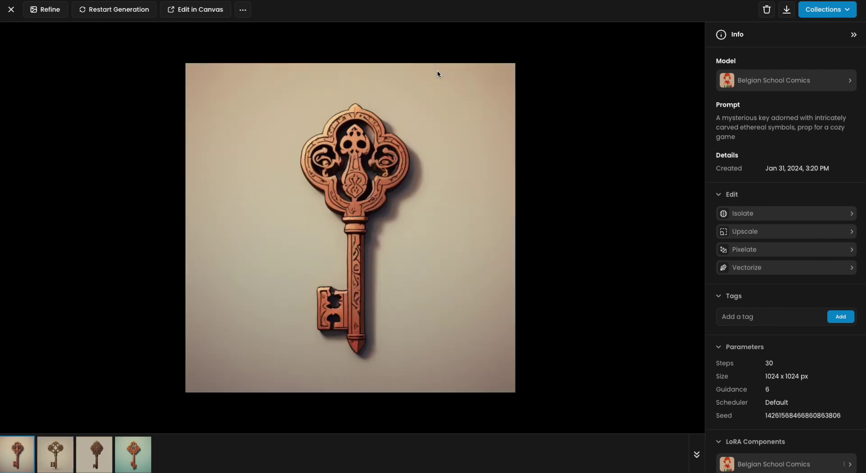
{"action": "left_click", "coordinate": [12, 12]}
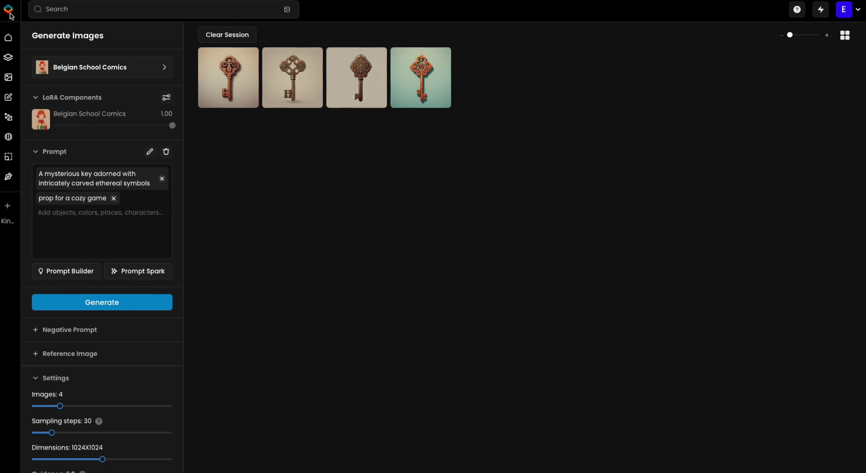
Return to the home page and view the prompt, style and reference options of the Characters starter.
{"action": "left_click", "coordinate": [10, 13]}
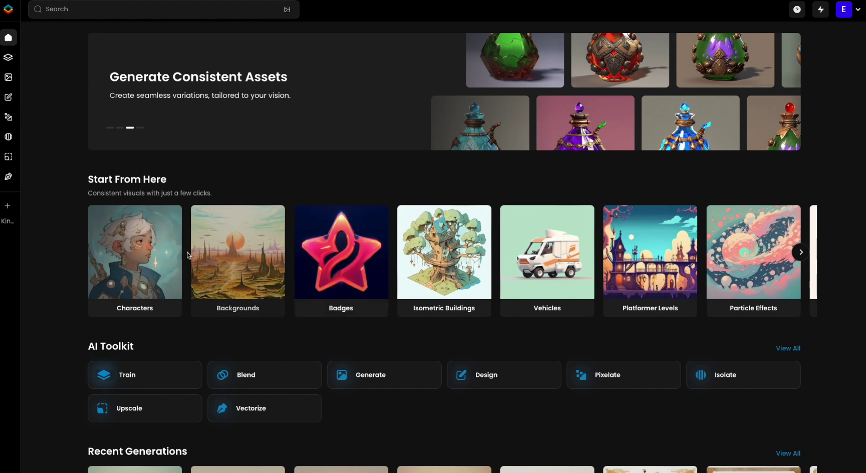
{"action": "left_click", "coordinate": [165, 255]}
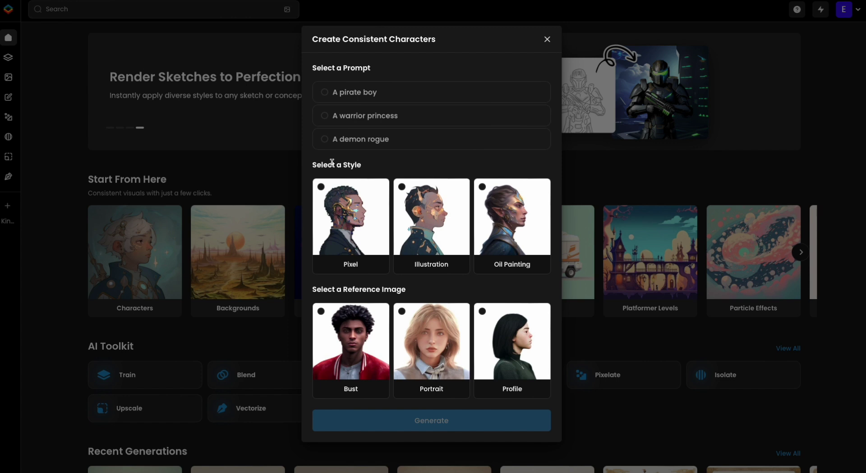
{"action": "left_click", "coordinate": [189, 130]}
Open the Models library and browse the curated platform models.
{"action": "mouse_move", "coordinate": [9, 55]}
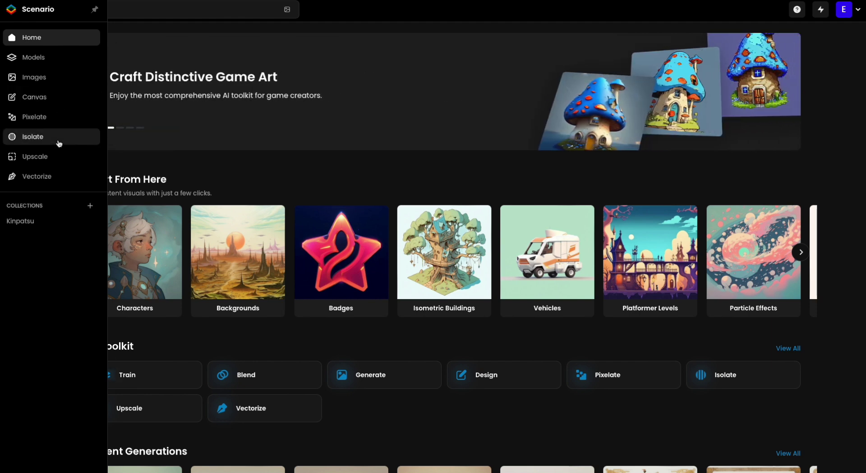
{"action": "left_click", "coordinate": [66, 61]}
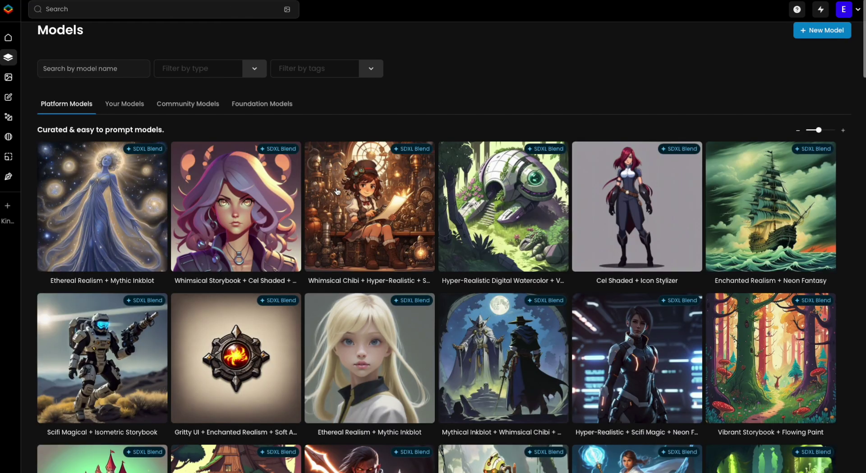
{"action": "scroll", "coordinate": [337, 191], "scroll_direction": "down", "scroll_amount": 3}
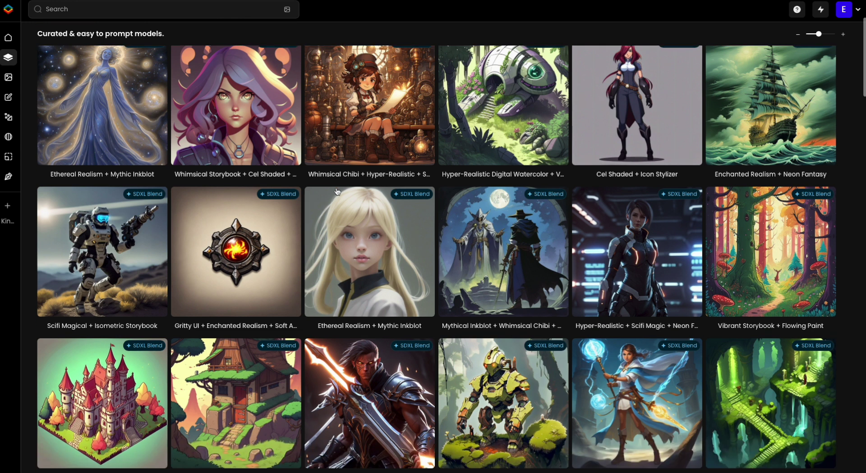
{"action": "scroll", "coordinate": [337, 192], "scroll_direction": "down", "scroll_amount": 4}
{"action": "scroll", "coordinate": [337, 192], "scroll_direction": "down", "scroll_amount": 3}
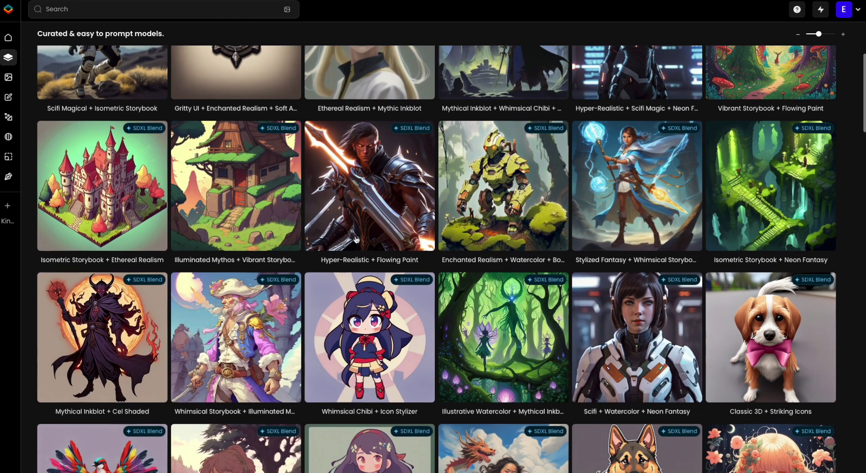
{"action": "scroll", "coordinate": [357, 243], "scroll_direction": "down", "scroll_amount": 3}
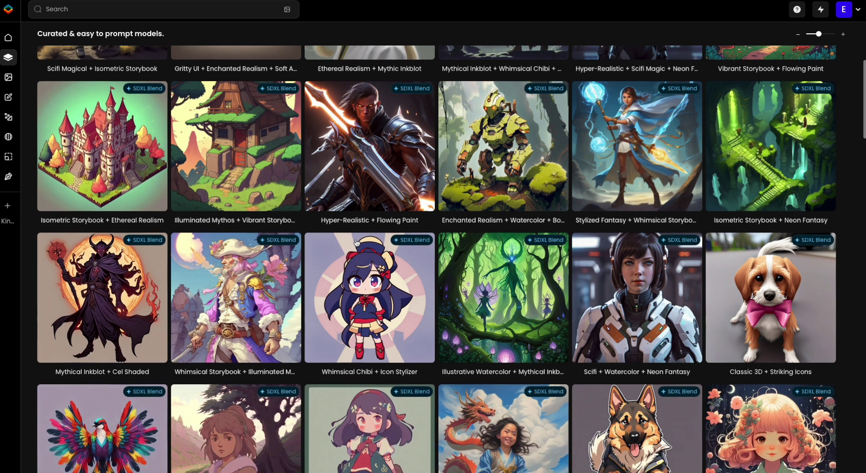
{"action": "scroll", "coordinate": [356, 243], "scroll_direction": "down", "scroll_amount": 2}
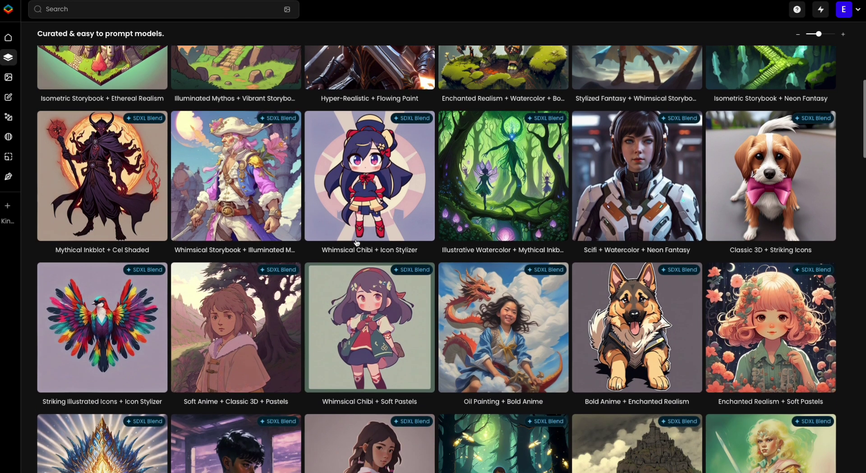
{"action": "scroll", "coordinate": [357, 244], "scroll_direction": "up", "scroll_amount": 5}
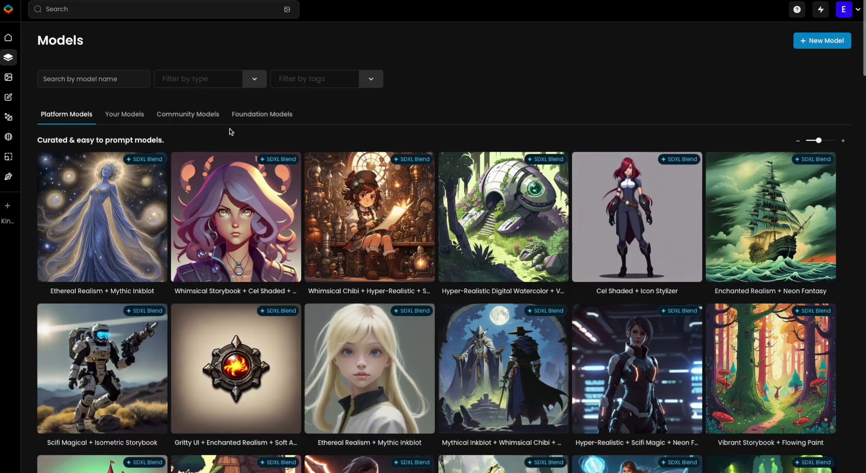
Browse the example models in the Community Models collection.
{"action": "left_click", "coordinate": [207, 116]}
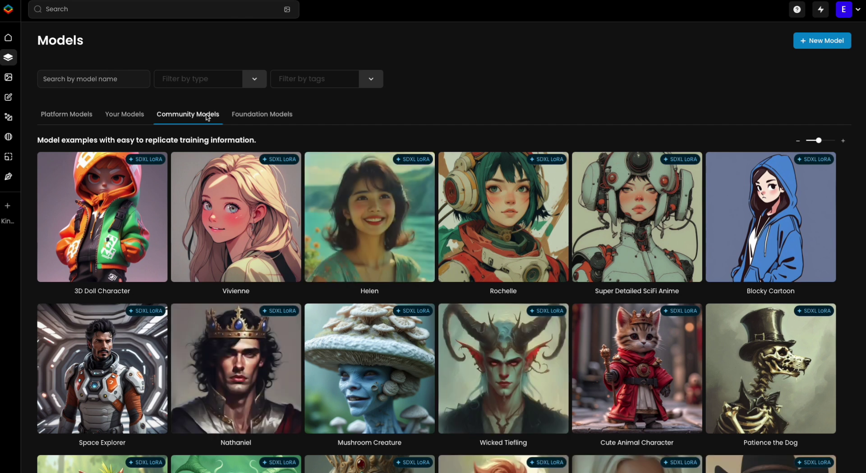
{"action": "scroll", "coordinate": [276, 352], "scroll_direction": "down", "scroll_amount": 10}
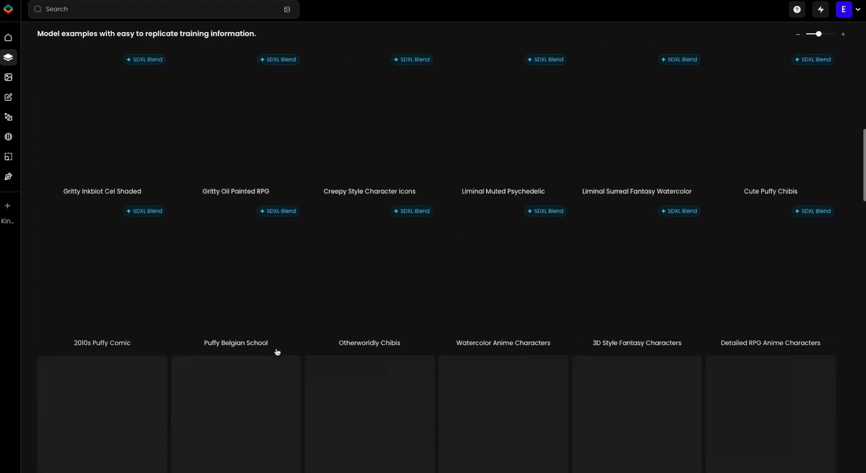
{"action": "scroll", "coordinate": [276, 352], "scroll_direction": "down", "scroll_amount": 10}
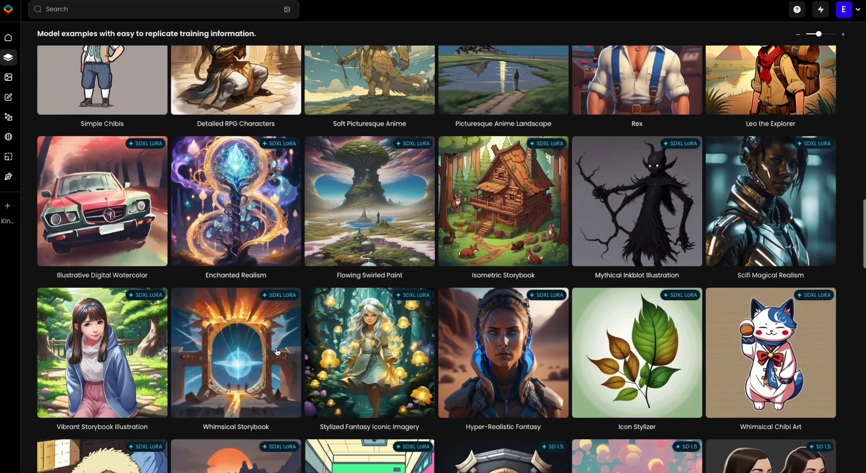
{"action": "scroll", "coordinate": [278, 352], "scroll_direction": "down", "scroll_amount": 2}
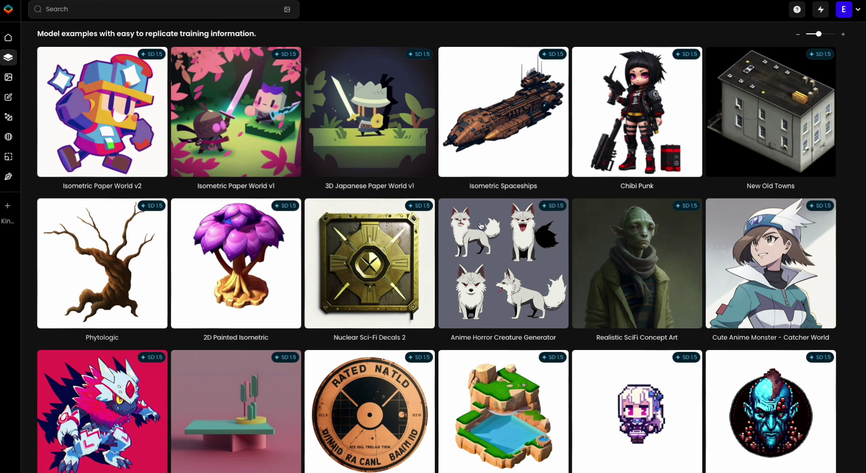
{"action": "scroll", "coordinate": [481, 226], "scroll_direction": "down", "scroll_amount": 4}
{"action": "scroll", "coordinate": [463, 263], "scroll_direction": "down", "scroll_amount": 2}
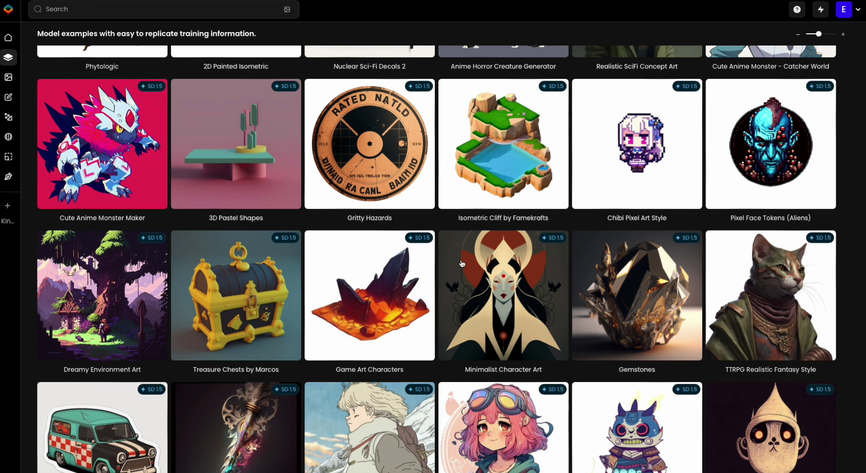
{"action": "scroll", "coordinate": [462, 264], "scroll_direction": "down", "scroll_amount": 5}
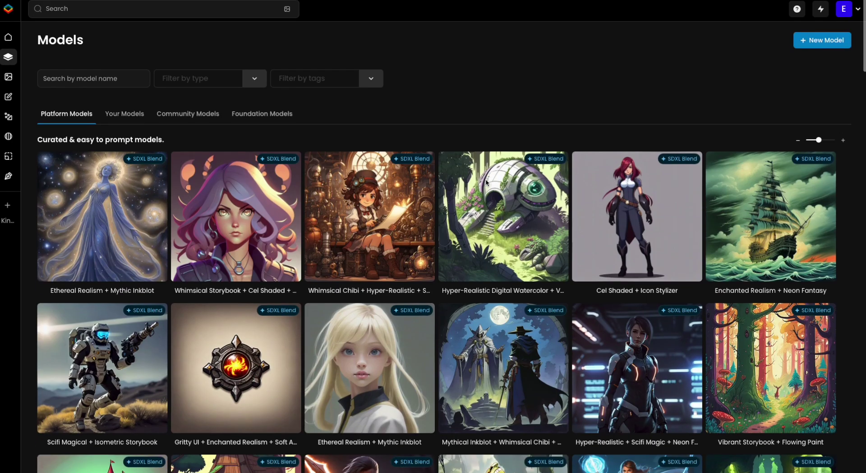
Examine the SDXL Blend styles further down the Platform Models collection.
{"action": "scroll", "coordinate": [509, 266], "scroll_direction": "down", "scroll_amount": 3}
{"action": "scroll", "coordinate": [508, 265], "scroll_direction": "down", "scroll_amount": 10}
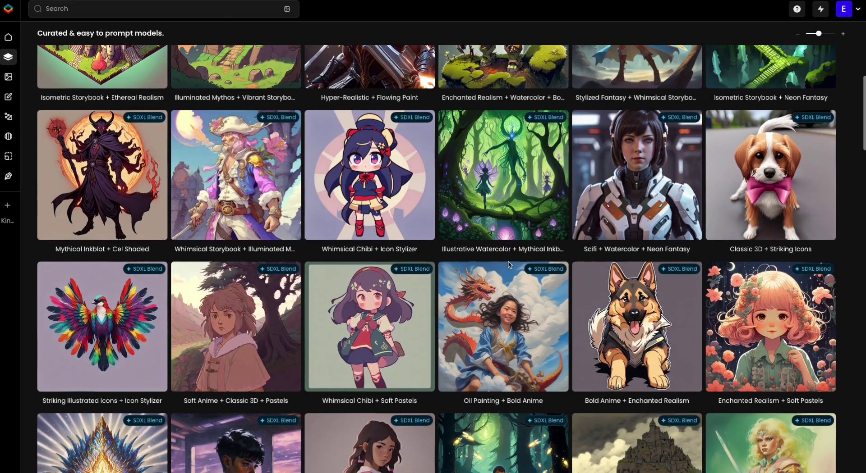
{"action": "scroll", "coordinate": [508, 265], "scroll_direction": "down", "scroll_amount": 4}
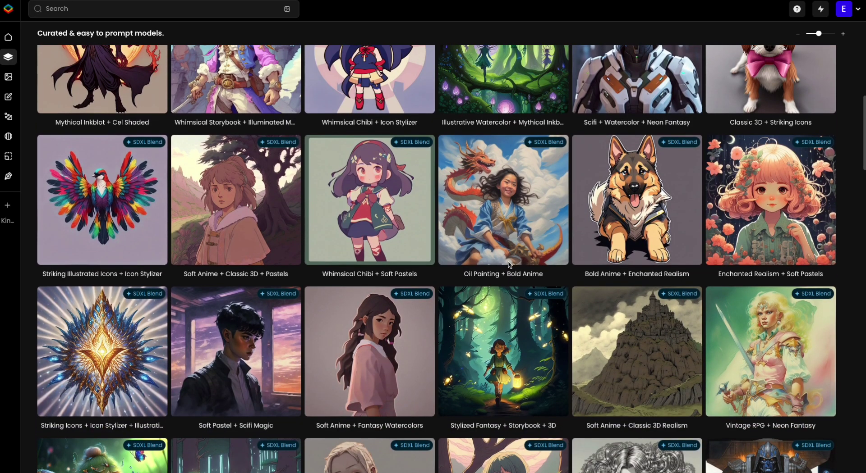
{"action": "scroll", "coordinate": [508, 265], "scroll_direction": "down", "scroll_amount": 2}
{"action": "scroll", "coordinate": [509, 265], "scroll_direction": "down", "scroll_amount": 4}
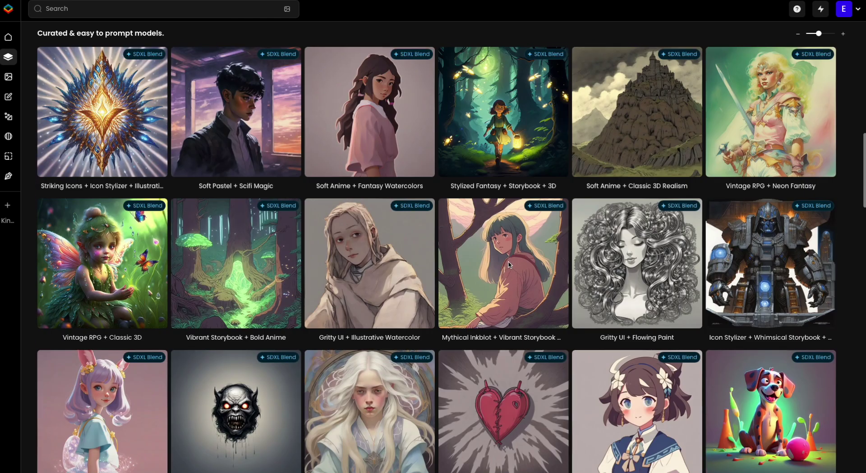
{"action": "scroll", "coordinate": [509, 265], "scroll_direction": "down", "scroll_amount": 9}
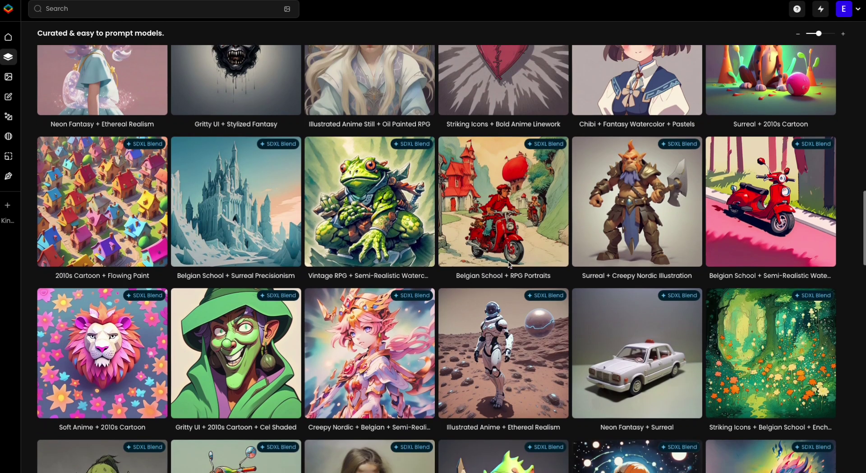
{"action": "scroll", "coordinate": [509, 265], "scroll_direction": "down", "scroll_amount": 4}
{"action": "scroll", "coordinate": [508, 265], "scroll_direction": "down", "scroll_amount": 1}
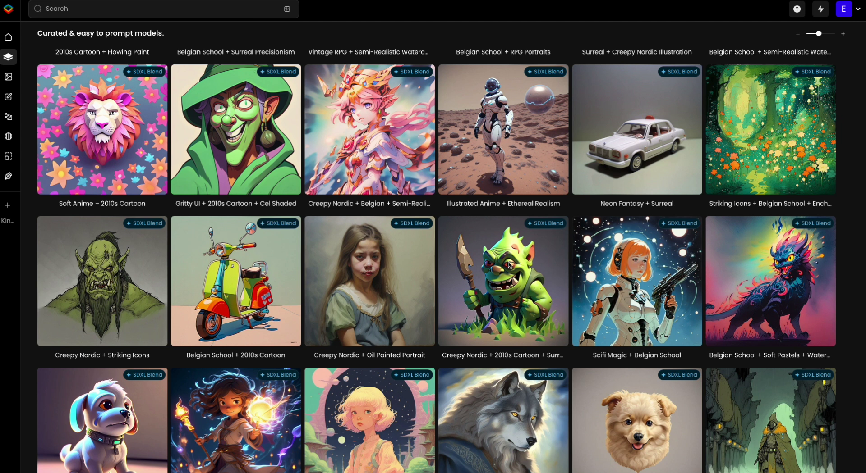
Go back to the Community Models collection and browse its SDXL LoRA character examples.
{"action": "scroll", "coordinate": [508, 265], "scroll_direction": "up", "scroll_amount": 15}
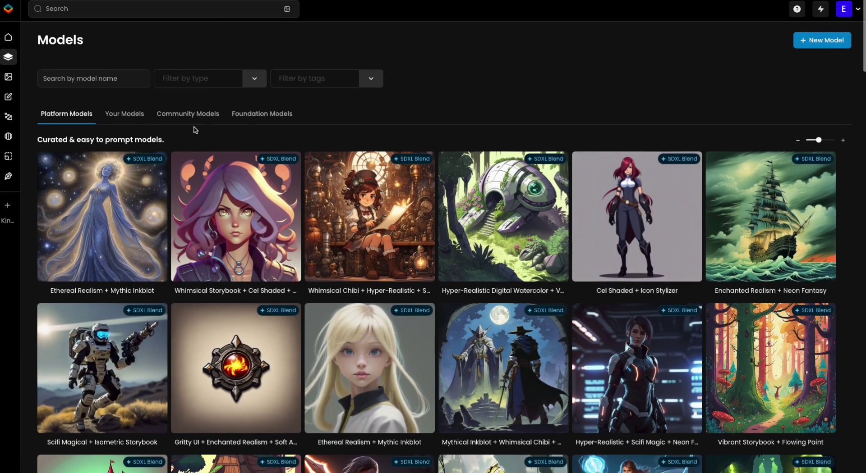
{"action": "left_click", "coordinate": [185, 117]}
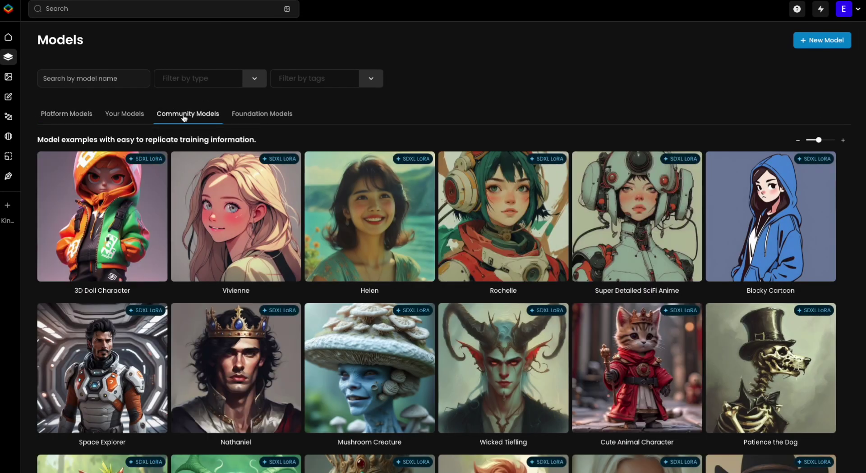
{"action": "scroll", "coordinate": [274, 193], "scroll_direction": "down", "scroll_amount": 10}
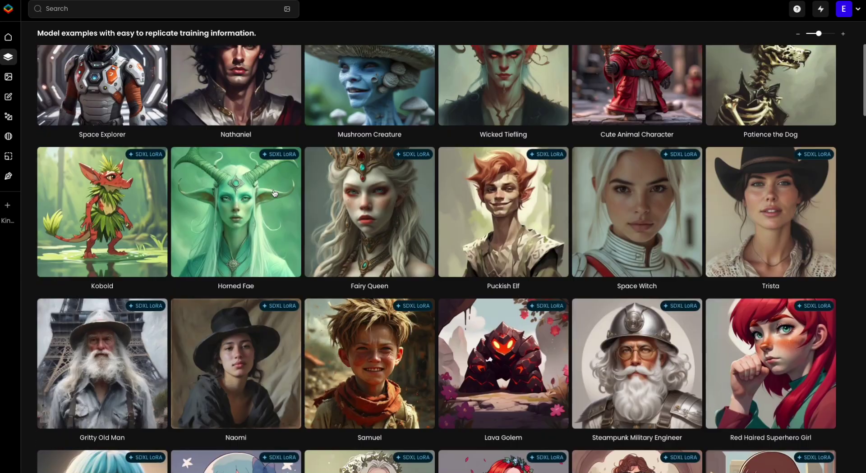
{"action": "scroll", "coordinate": [274, 193], "scroll_direction": "down", "scroll_amount": 1}
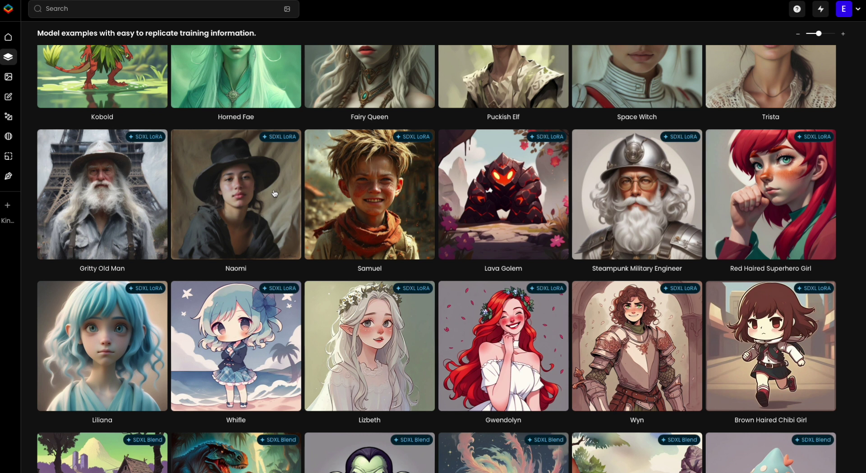
{"action": "scroll", "coordinate": [275, 194], "scroll_direction": "up", "scroll_amount": 10}
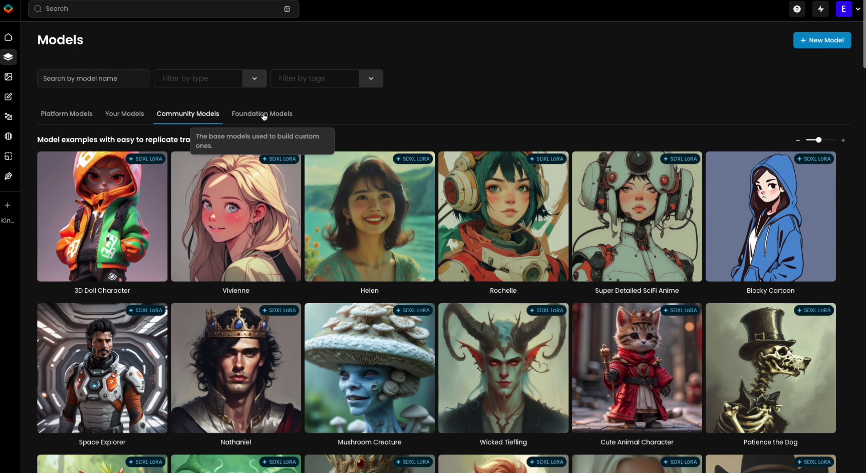
Open the SDXL model from the foundation models and start an image generation session with it.
{"action": "left_click", "coordinate": [265, 116]}
{"action": "left_click", "coordinate": [114, 199]}
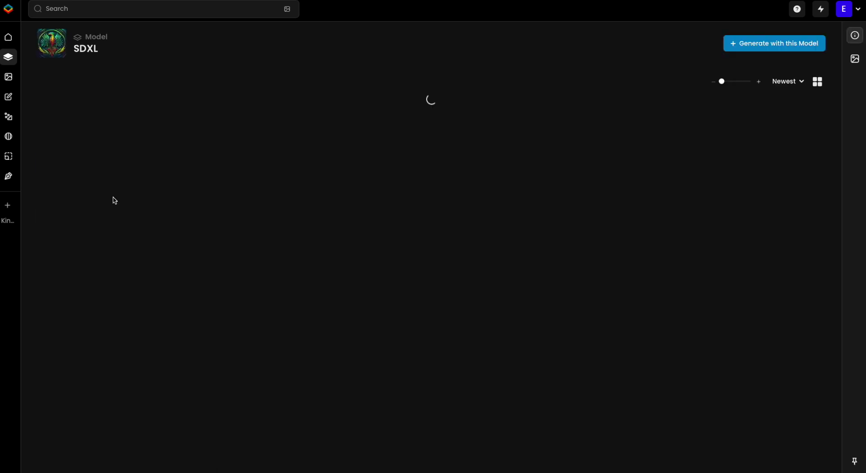
{"action": "mouse_move", "coordinate": [8, 76]}
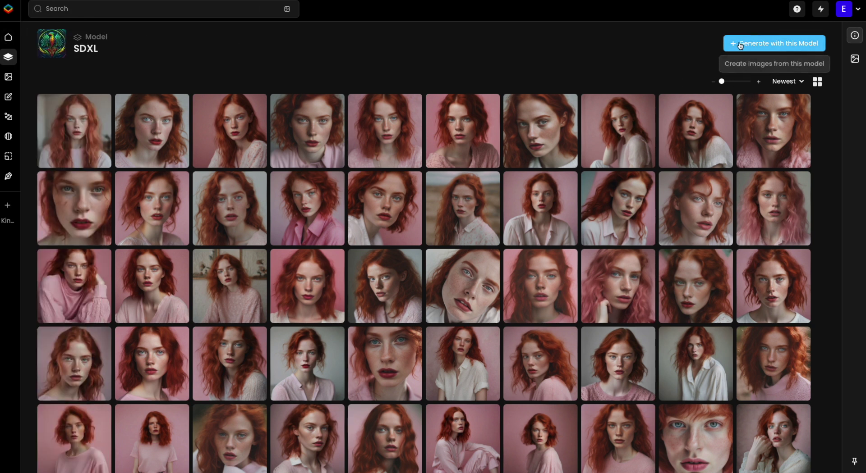
{"action": "left_click", "coordinate": [739, 43]}
Enter the prompt "realistic, photography, high quality, 4k, 8k, detailed".
{"action": "left_click", "coordinate": [102, 135]}
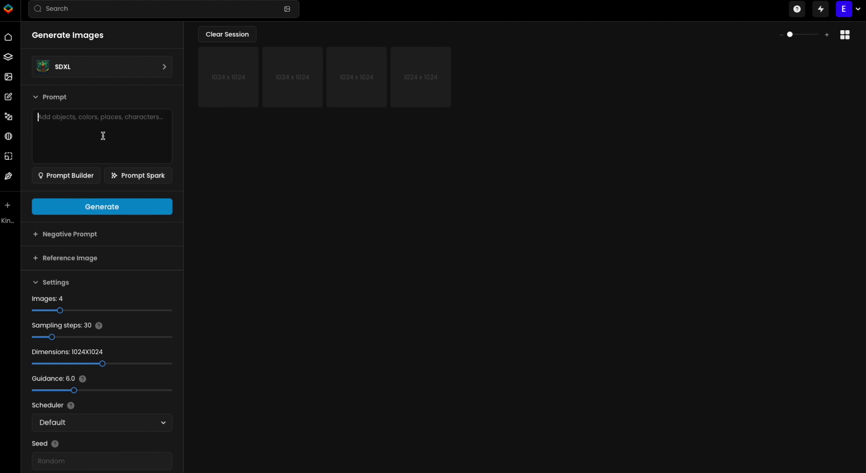
{"action": "type", "text": "realistic, photography, high quality"}
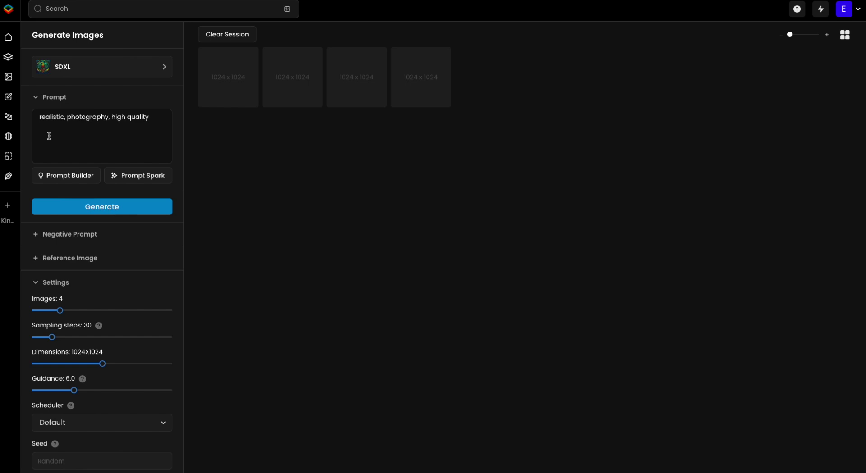
{"action": "type", "text": ", 4k, 8k, detailed"}
Add the negative prompt "deformed, animation, cartoon".
{"action": "left_click", "coordinate": [62, 231]}
{"action": "left_click", "coordinate": [70, 270]}
{"action": "type", "text": "de"}
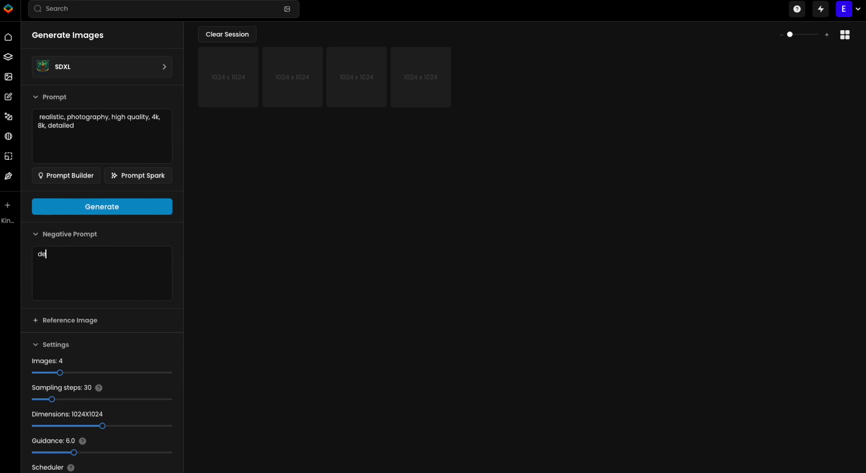
{"action": "type", "text": "formed, animation, cartoon"}
Insert "brown haired girl," at the start of the prompt and generate 16 images.
{"action": "left_click", "coordinate": [41, 116]}
{"action": "type", "text": "brown hair gi"}
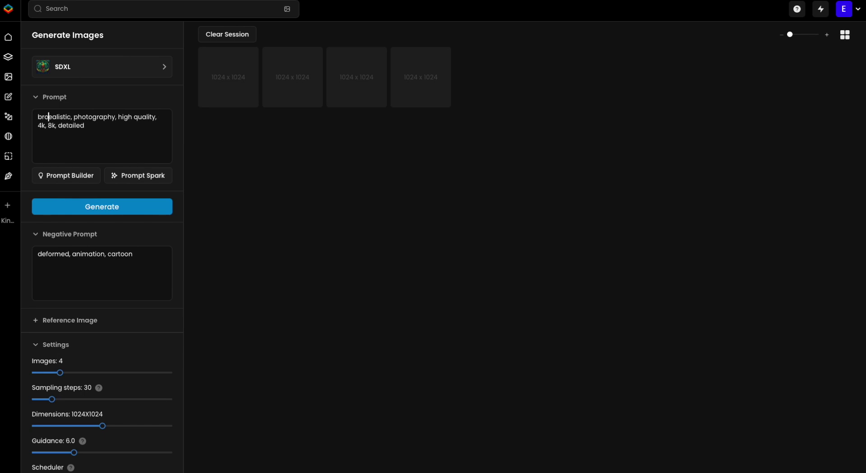
{"action": "key", "text": "BackSpace"}
{"action": "key", "text": "BackSpace"}
{"action": "key", "text": "BackSpace"}
{"action": "type", "text": "ed girl,"}
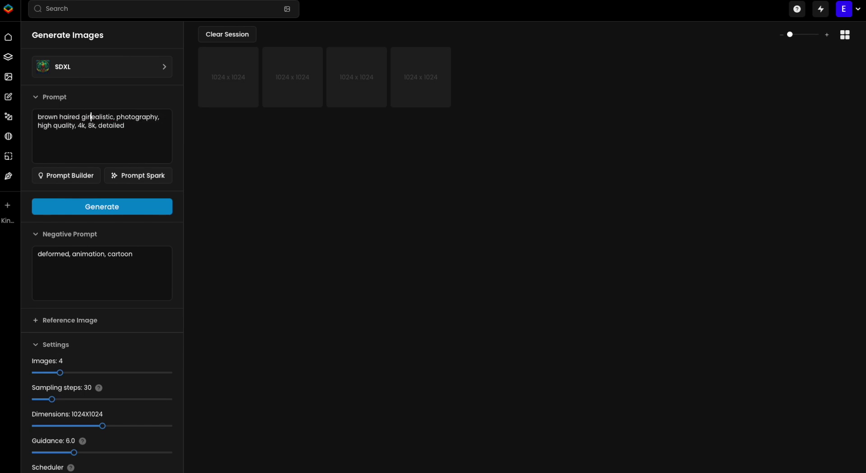
{"action": "left_click_drag", "start_coordinate": [62, 377], "coordinate": [193, 385]}
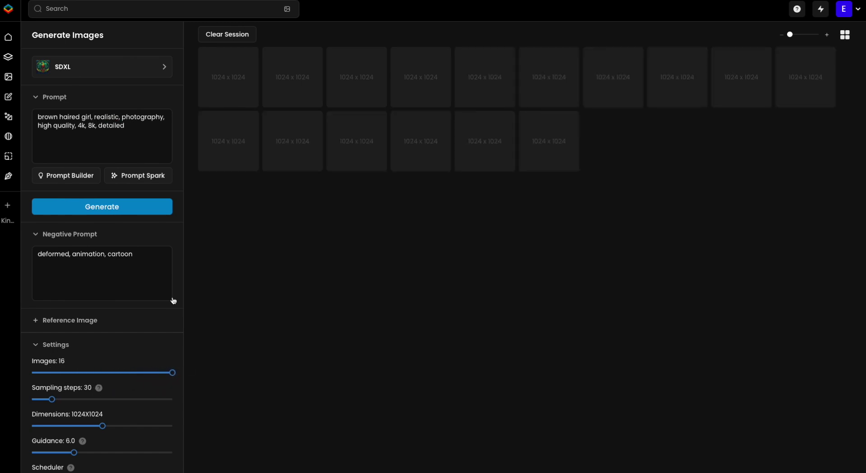
{"action": "left_click", "coordinate": [119, 210]}
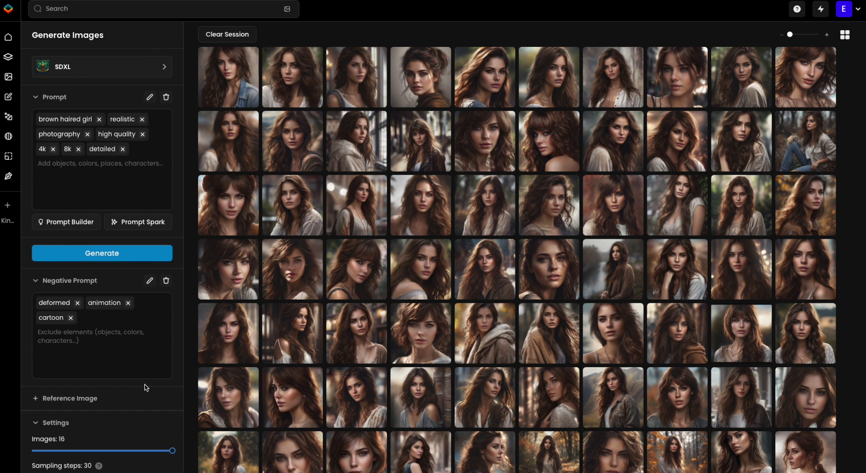
View the first generated portrait full size and compare its facial features with those of the second portrait.
{"action": "left_click", "coordinate": [226, 83]}
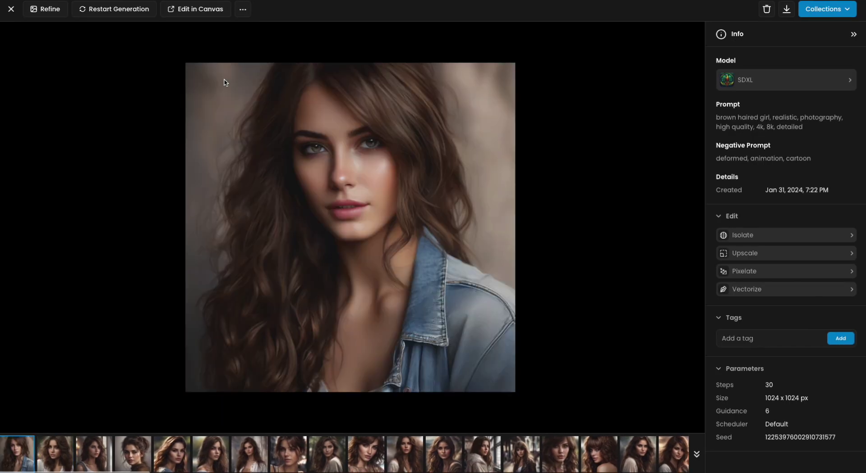
{"action": "key", "text": "Right"}
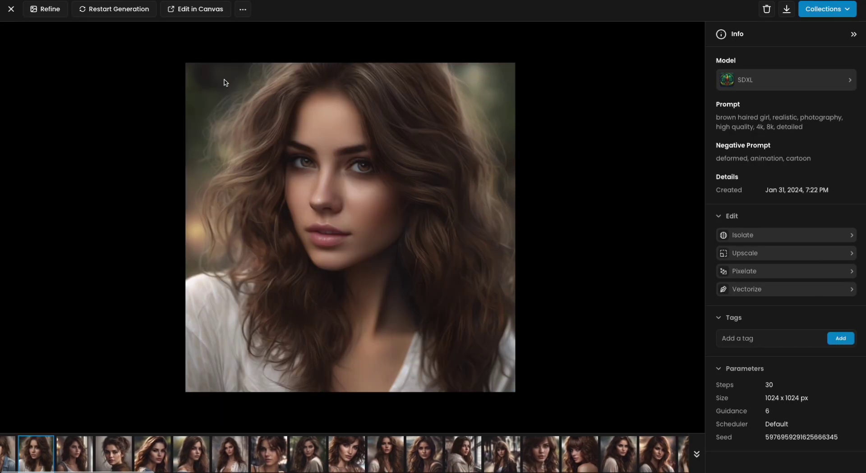
{"action": "key", "text": "Left"}
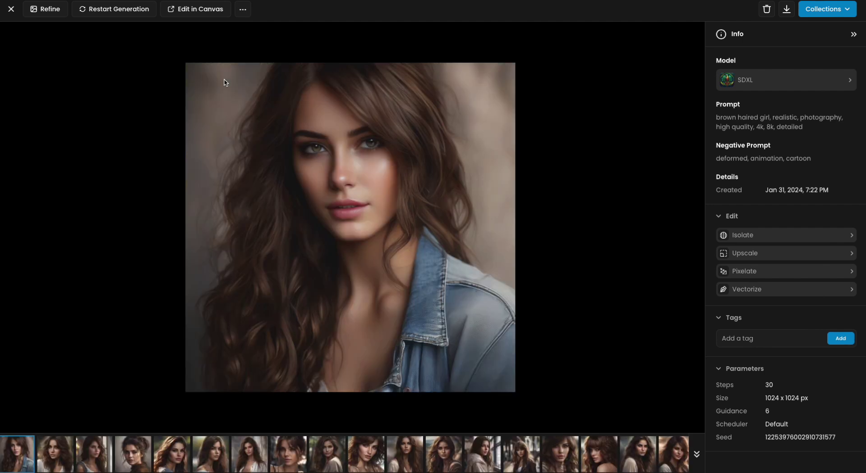
{"action": "key", "text": "Right"}
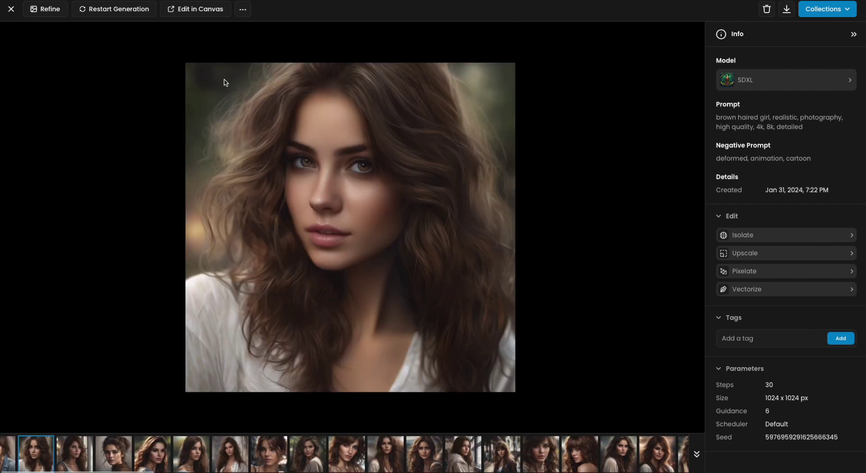
{"action": "key", "text": "Left"}
{"action": "key", "text": "Right"}
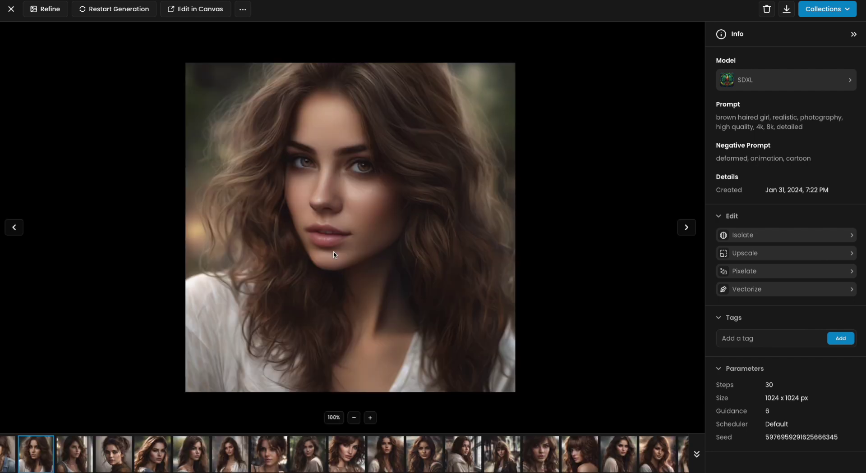
{"action": "key", "text": "Left"}
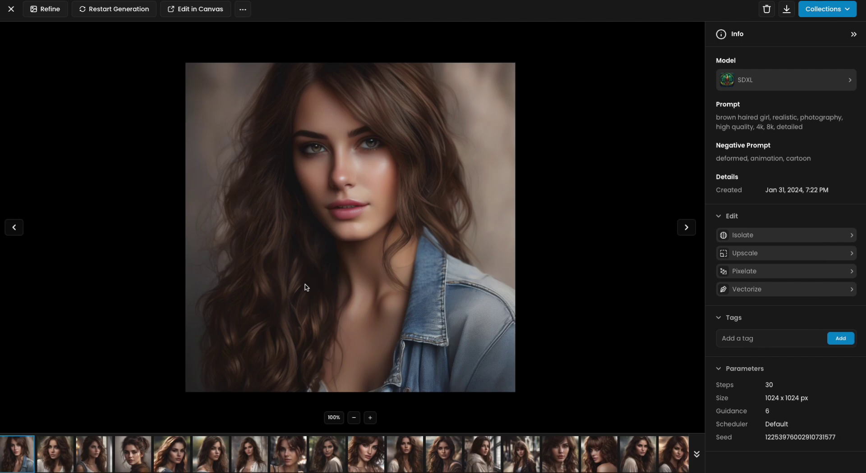
{"action": "key", "text": "Right"}
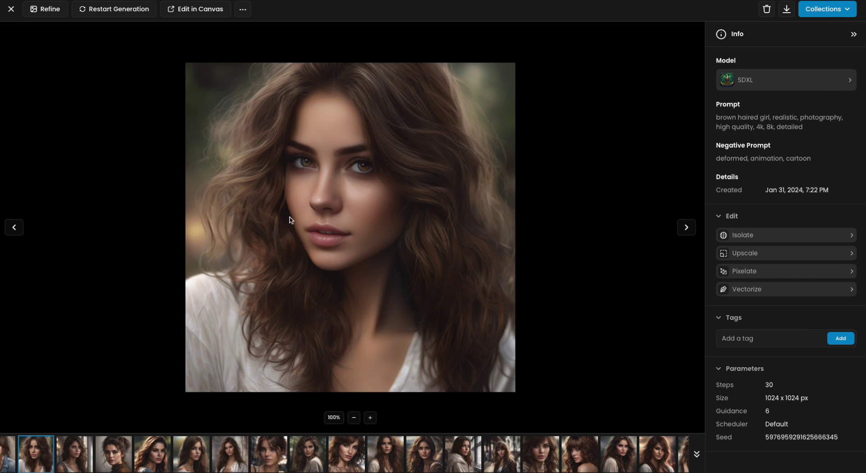
{"action": "key", "text": "Left"}
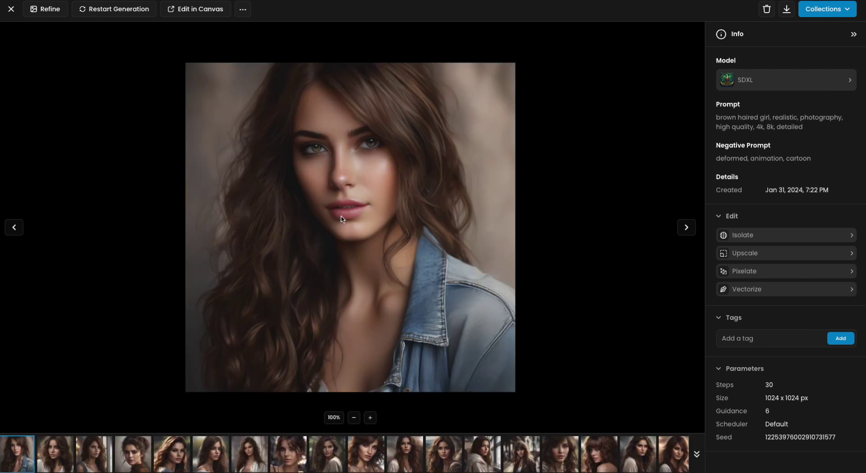
{"action": "key", "text": "Right"}
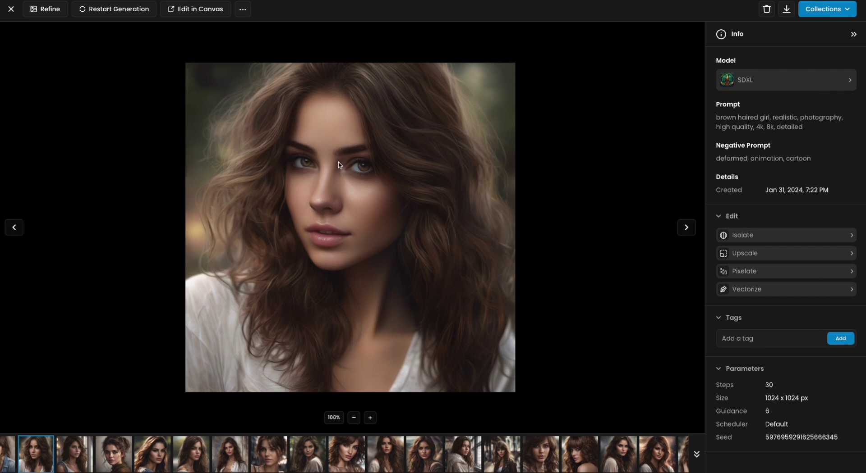
{"action": "key", "text": "Left"}
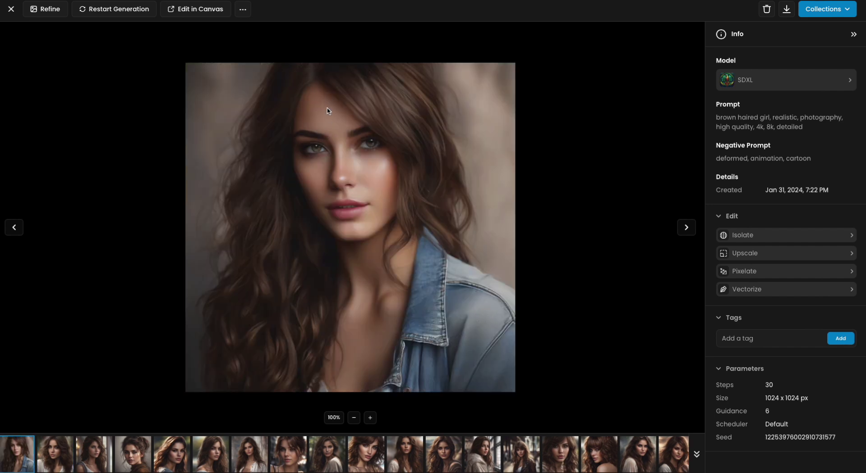
{"action": "key", "text": "Right"}
{"action": "key", "text": "Left"}
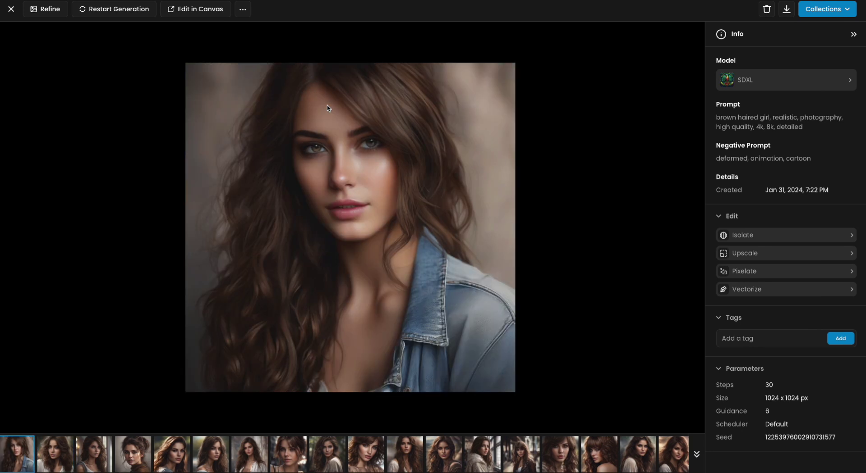
Tag the first and second generated portraits "Lucy".
{"action": "left_click", "coordinate": [733, 338]}
{"action": "type", "text": "Lucy"}
{"action": "left_click", "coordinate": [838, 345]}
{"action": "mouse_move", "coordinate": [695, 283]}
{"action": "left_click", "coordinate": [683, 234]}
{"action": "left_click", "coordinate": [748, 338]}
{"action": "type", "text": "Lucy"}
{"action": "left_click", "coordinate": [839, 340]}
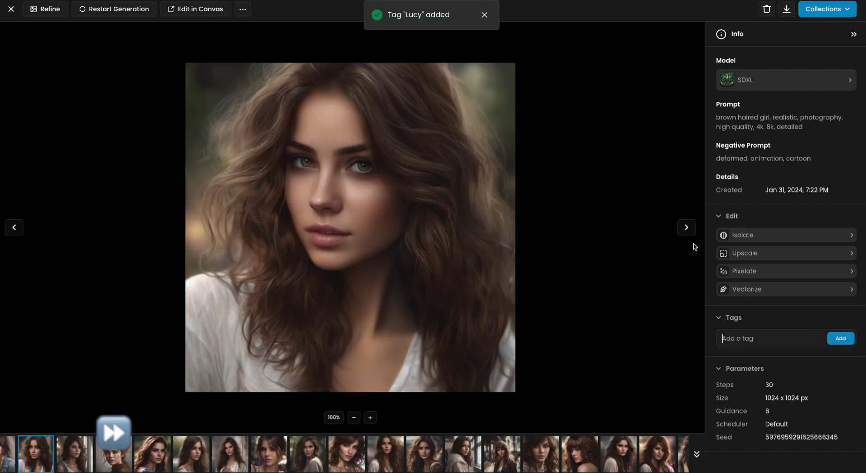
Compare the third portrait with the second one and tag the third "Lucy_1".
{"action": "left_click", "coordinate": [686, 232]}
{"action": "key", "text": "Left"}
{"action": "key", "text": "Right"}
{"action": "key", "text": "Left"}
{"action": "key", "text": "Right"}
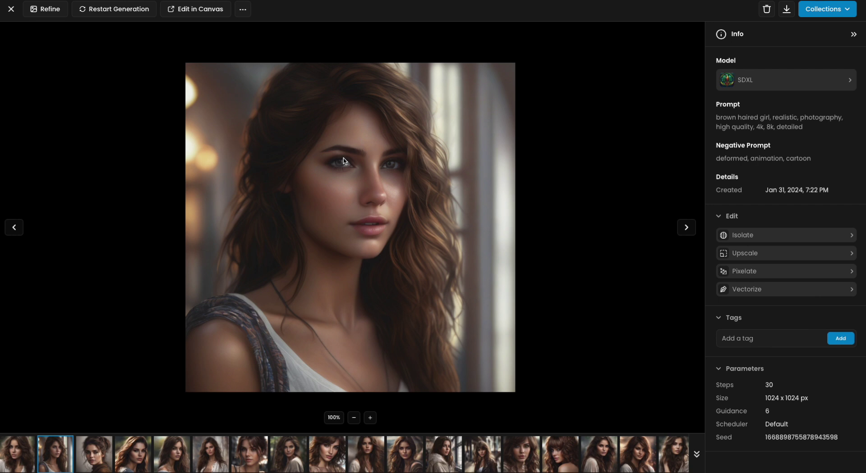
{"action": "left_click", "coordinate": [742, 341]}
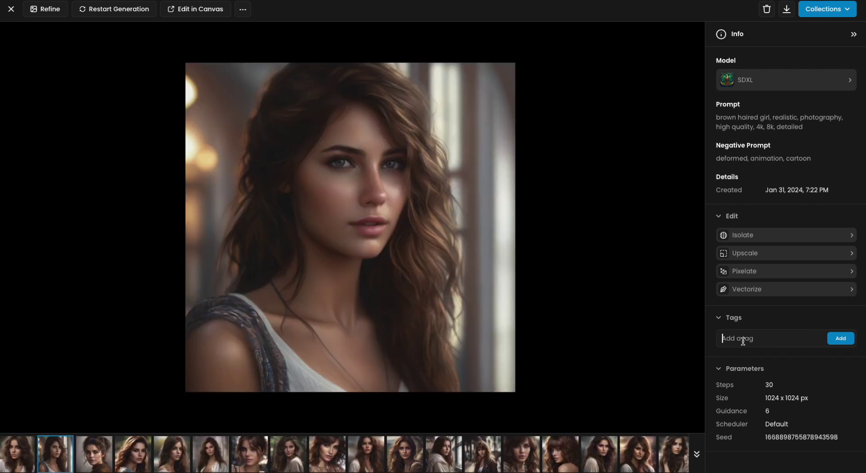
{"action": "type", "text": "Lucy_1"}
{"action": "key", "text": "Return"}
Skip the portrait with pinned-up hair and tag the windblown-hair portrait and the white-shirt necklace portrait "Lucy".
{"action": "left_click", "coordinate": [91, 453]}
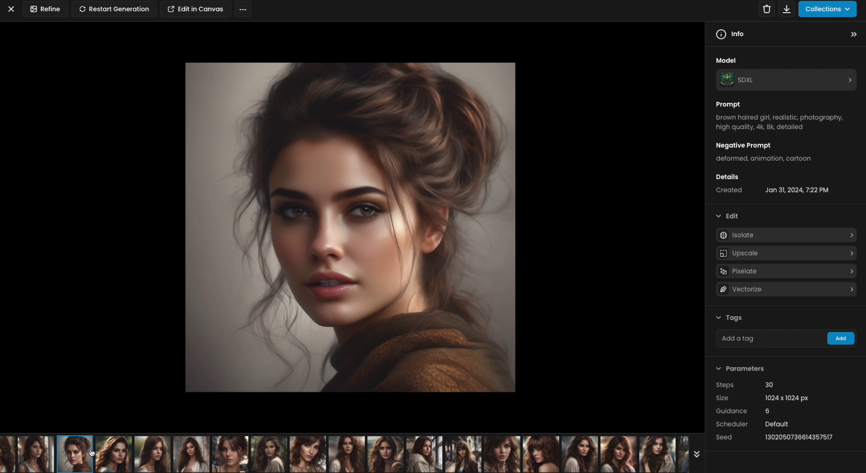
{"action": "left_click", "coordinate": [113, 455]}
{"action": "type", "text": "Lucy"}
{"action": "key", "text": "Return"}
{"action": "left_click", "coordinate": [173, 454]}
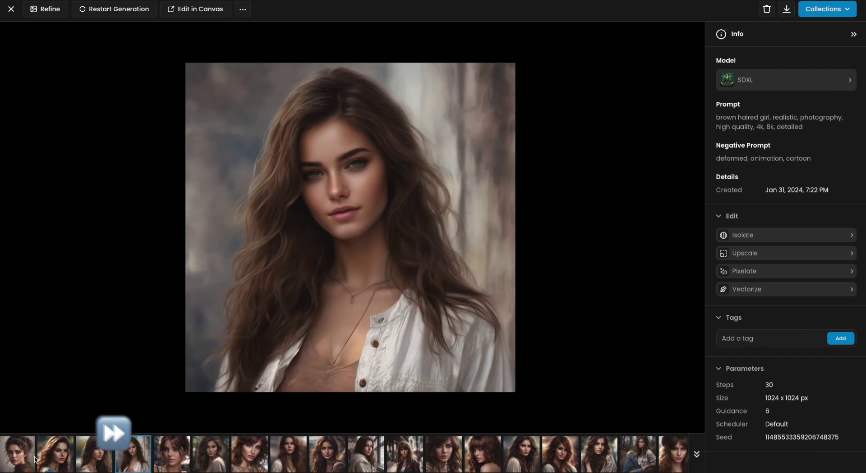
{"action": "type", "text": "Lucy"}
{"action": "key", "text": "Return"}
Tag the next matching portraits "Lucy", moving on as far as the street portrait with the brown shoulder strap.
{"action": "left_click", "coordinate": [214, 453]}
{"action": "type", "text": "Lucy"}
{"action": "left_click", "coordinate": [253, 463]}
{"action": "left_click", "coordinate": [773, 343]}
{"action": "type", "text": "Lucy"}
{"action": "key", "text": "Return"}
{"action": "left_click", "coordinate": [191, 456]}
{"action": "type", "text": "Lucy"}
{"action": "key", "text": "Return"}
{"action": "left_click", "coordinate": [344, 456]}
{"action": "type", "text": "Lucy"}
{"action": "key", "text": "Return"}
{"action": "left_click", "coordinate": [382, 456]}
{"action": "left_click", "coordinate": [382, 456]}
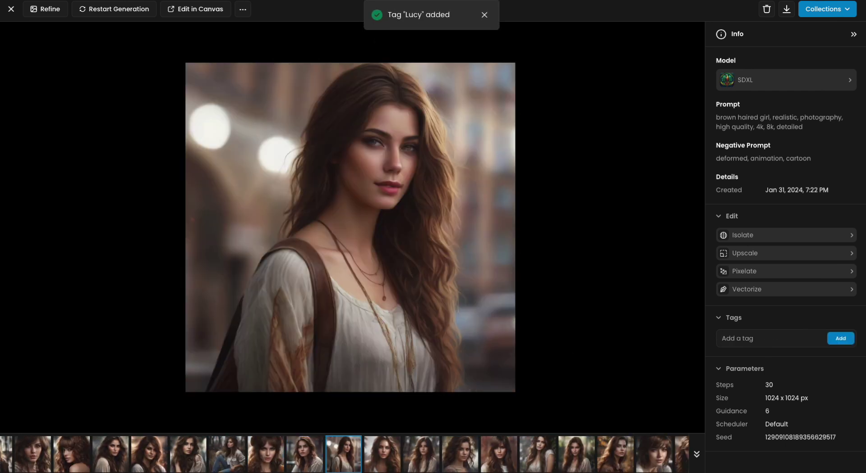
Continue tagging similar faces "Lucy", up to the portrait with bangs against a reddish-brown background.
{"action": "left_click", "coordinate": [382, 456]}
{"action": "left_click", "coordinate": [761, 338]}
{"action": "left_click", "coordinate": [381, 456]}
{"action": "left_click", "coordinate": [757, 328]}
{"action": "left_click", "coordinate": [382, 455]}
{"action": "left_click", "coordinate": [770, 339]}
{"action": "type", "text": "Lucy"}
{"action": "key", "text": "Return"}
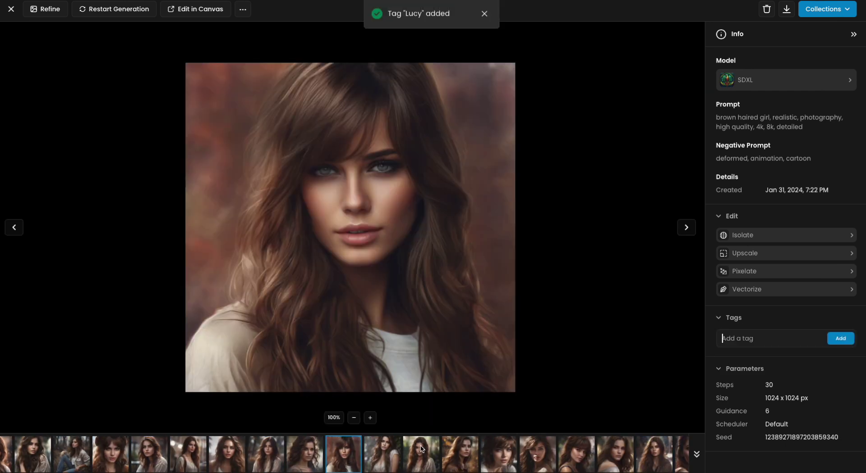
Tag further matching portraits "Lucy", up to the one with tousled hair and shadows across the face.
{"action": "left_click", "coordinate": [381, 455]}
{"action": "left_click", "coordinate": [382, 455]}
{"action": "left_click", "coordinate": [382, 455]}
{"action": "left_click", "coordinate": [770, 339]}
{"action": "left_click", "coordinate": [382, 455]}
{"action": "left_click", "coordinate": [762, 338]}
{"action": "left_click", "coordinate": [382, 455]}
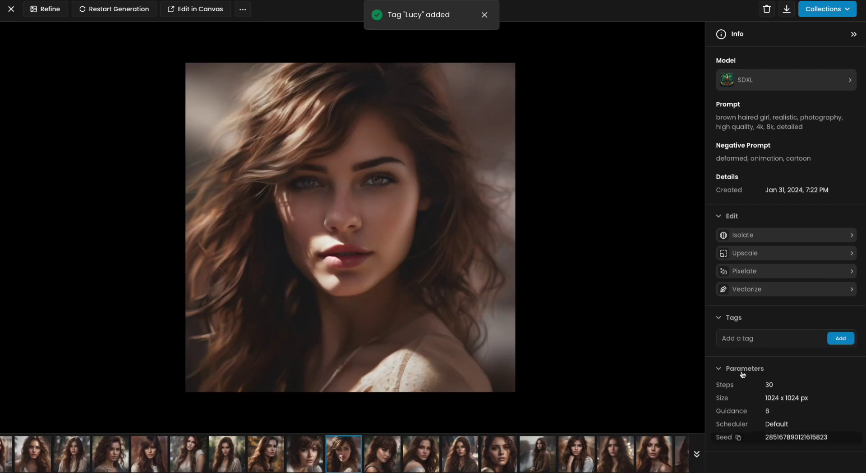
Keep adding the "Lucy" tag to matching portraits, up to the warm-toned close-up with the thin white strap.
{"action": "left_click", "coordinate": [382, 456]}
{"action": "left_click", "coordinate": [382, 455]}
{"action": "left_click", "coordinate": [382, 456]}
{"action": "left_click", "coordinate": [381, 455]}
{"action": "type", "text": "Lucy"}
{"action": "key", "text": "Return"}
{"action": "left_click", "coordinate": [686, 227]}
{"action": "left_click", "coordinate": [686, 227]}
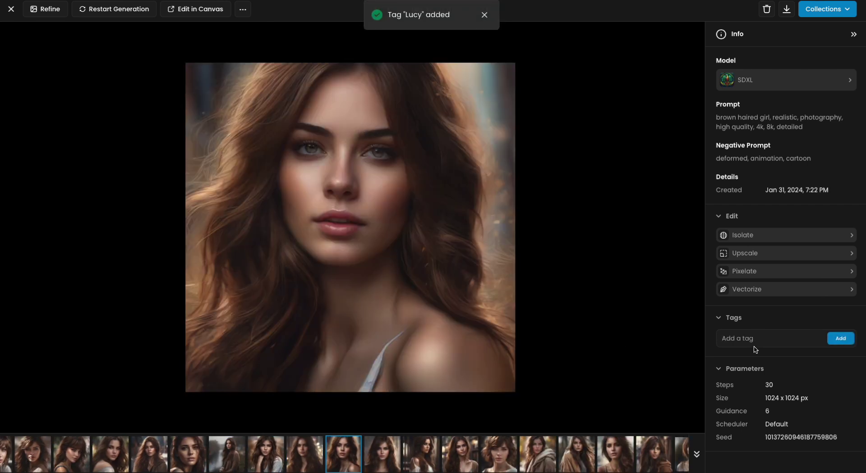
Apply the "Lucy" tag to the following matching portraits, up to the autumn portrait with the hooded knit coat.
{"action": "left_click", "coordinate": [687, 227]}
{"action": "left_click", "coordinate": [760, 338]}
{"action": "left_click", "coordinate": [686, 228]}
{"action": "type", "text": "Lucy"}
{"action": "key", "text": "Return"}
{"action": "left_click", "coordinate": [686, 228]}
{"action": "left_click", "coordinate": [766, 338]}
{"action": "type", "text": "Lucy"}
{"action": "key", "text": "Return"}
{"action": "left_click", "coordinate": [382, 455]}
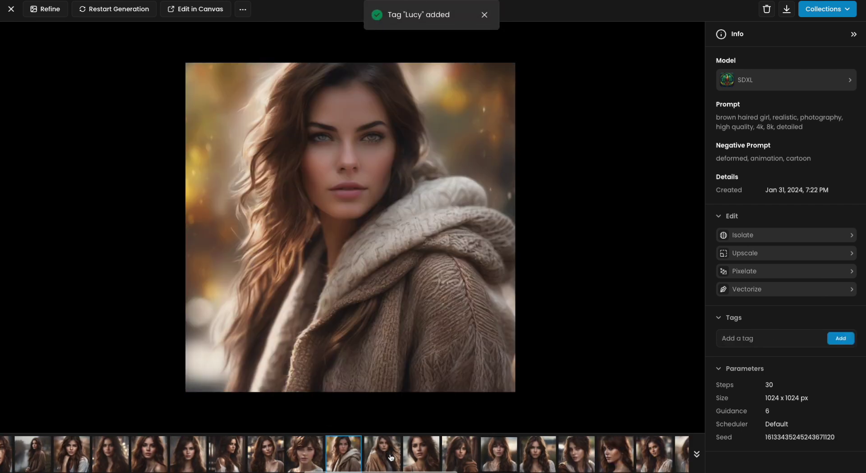
Add the "Lucy" tag to the matching portraits that follow the autumn one with the hooded knit coat.
{"action": "left_click", "coordinate": [382, 455]}
{"action": "type", "text": "Lucy"}
{"action": "left_click", "coordinate": [387, 456]}
{"action": "left_click", "coordinate": [768, 338]}
{"action": "type", "text": "Lucy"}
{"action": "key", "text": "Return"}
{"action": "left_click", "coordinate": [387, 456]}
{"action": "type", "text": "Lucy"}
{"action": "key", "text": "Return"}
{"action": "left_click", "coordinate": [398, 461]}
Check the portrait on the blurred city street and apply the "Lucy" tag to the next matching face.
{"action": "left_click", "coordinate": [510, 458]}
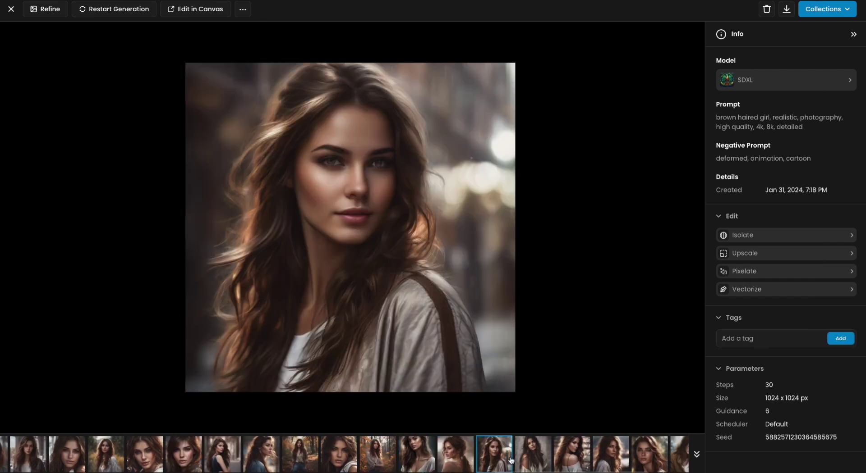
{"action": "left_click", "coordinate": [543, 459]}
{"action": "left_click", "coordinate": [766, 339]}
{"action": "type", "text": "Lucy"}
{"action": "key", "text": "Return"}
Go further along the generated portraits and tag one more similar face "Lucy".
{"action": "left_click", "coordinate": [582, 460]}
{"action": "left_click", "coordinate": [665, 463]}
{"action": "left_click", "coordinate": [686, 227]}
{"action": "left_click", "coordinate": [766, 339]}
{"action": "type", "text": "Lucy"}
{"action": "key", "text": "Return"}
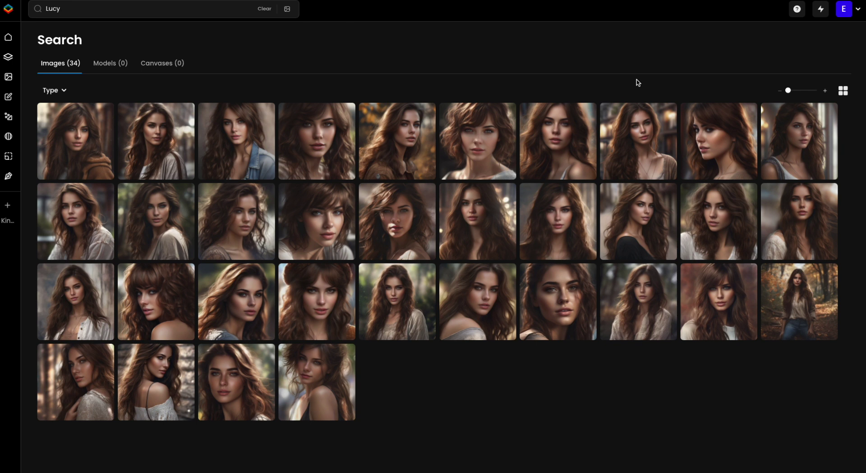
Enlarge the "Lucy" search thumbnails and replace the street portrait's "Lucy" tag with "Lucy_2".
{"action": "left_click_drag", "start_coordinate": [788, 90], "coordinate": [807, 94]}
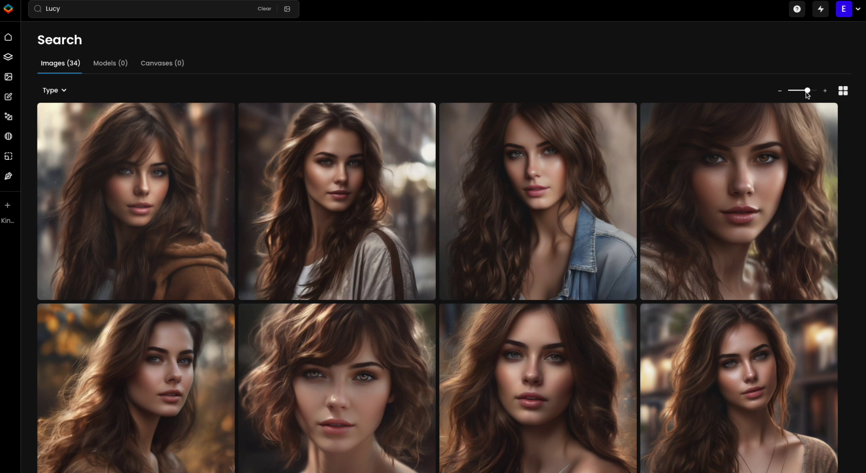
{"action": "left_click", "coordinate": [342, 211]}
{"action": "left_click", "coordinate": [761, 338]}
{"action": "type", "text": "Lucy_2"}
{"action": "key", "text": "Return"}
{"action": "left_click", "coordinate": [739, 359]}
{"action": "left_click", "coordinate": [11, 9]}
{"action": "scroll", "coordinate": [400, 311], "scroll_direction": "up", "scroll_amount": 1}
{"action": "scroll", "coordinate": [400, 311], "scroll_direction": "down", "scroll_amount": 1}
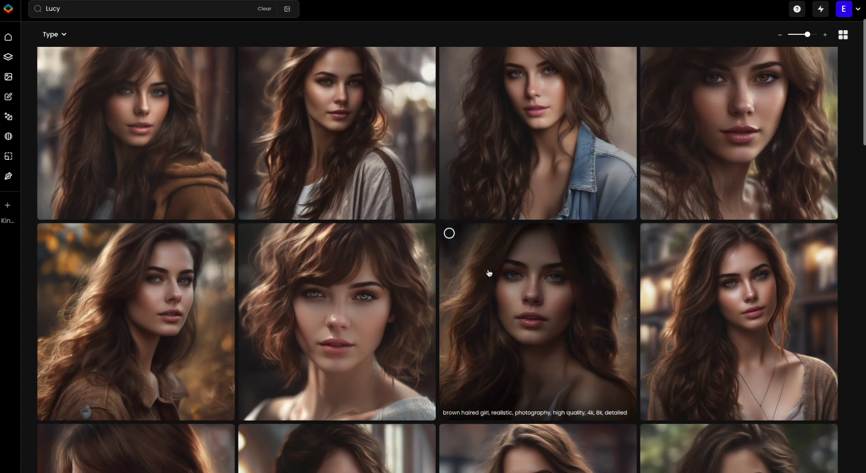
Replace the "Lucy" tag with "Lucy_2" on the warm-toned close-up with the thin white strap.
{"action": "left_click", "coordinate": [489, 273]}
{"action": "left_click", "coordinate": [766, 338]}
{"action": "type", "text": "Lucy"}
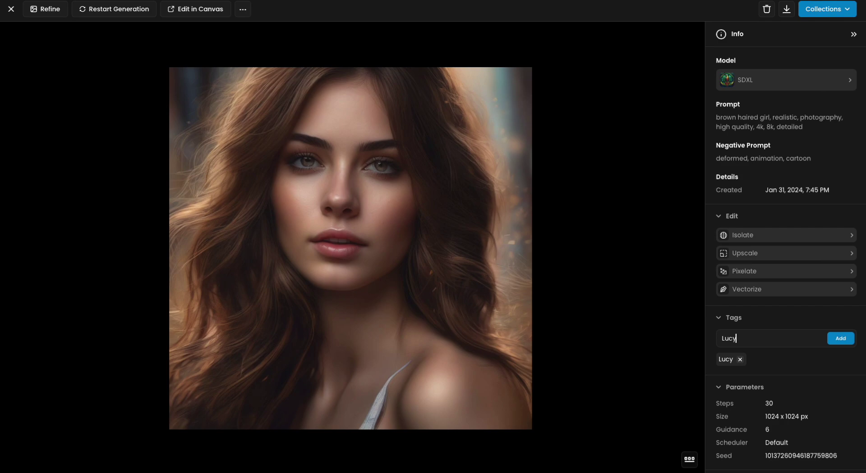
{"action": "type", "text": "_2"}
{"action": "key", "text": "Return"}
{"action": "left_click", "coordinate": [740, 359]}
{"action": "left_click", "coordinate": [11, 9]}
Add the "Lucy_2" tag to the portrait with the long necklace in front of the bookshelves.
{"action": "left_click", "coordinate": [707, 280]}
{"action": "left_click", "coordinate": [743, 342]}
{"action": "type", "text": "Lucy_2"}
{"action": "key", "text": "Return"}
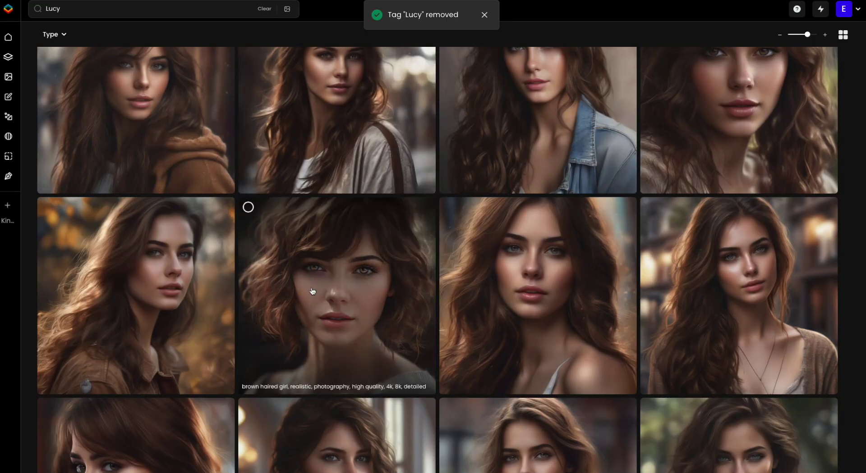
Replace the "Lucy" tag with "Lucy_2" on the woodland portrait with the loose beige top.
{"action": "scroll", "coordinate": [312, 292], "scroll_direction": "down", "scroll_amount": 3}
{"action": "left_click", "coordinate": [742, 291]}
{"action": "left_click", "coordinate": [719, 34]}
{"action": "left_click", "coordinate": [743, 339]}
{"action": "type", "text": "Lucy_2"}
{"action": "key", "text": "Return"}
{"action": "left_click", "coordinate": [740, 359]}
{"action": "left_click", "coordinate": [10, 9]}
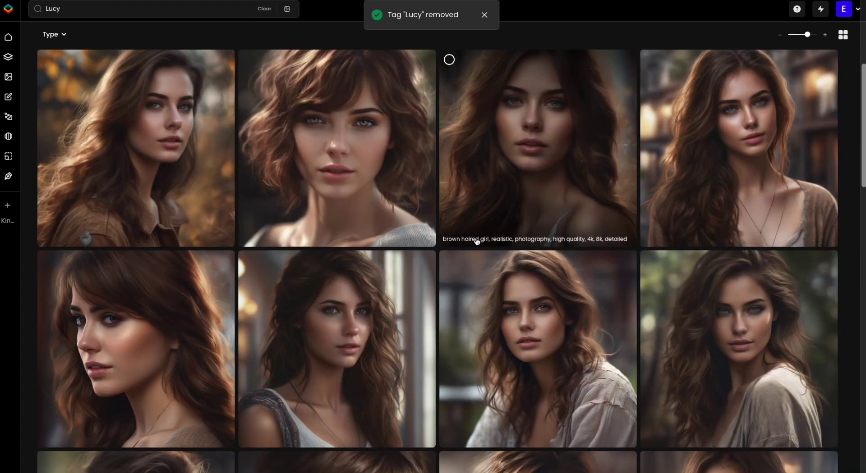
Replace the "Lucy" tag with "Lucy_2" on the portrait with bangs and the brown hooded coat.
{"action": "scroll", "coordinate": [477, 242], "scroll_direction": "up", "scroll_amount": 4}
{"action": "left_click", "coordinate": [149, 176]}
{"action": "left_click", "coordinate": [753, 338]}
{"action": "type", "text": "Lucy_2"}
{"action": "key", "text": "Return"}
{"action": "left_click", "coordinate": [739, 359]}
{"action": "left_click", "coordinate": [11, 9]}
Replace the "Lucy" tag with "Lucy_3" on the portrait in the denim jacket.
{"action": "left_click", "coordinate": [535, 174]}
{"action": "type", "text": "_3"}
{"action": "key", "text": "super+a"}
{"action": "key", "text": "Return"}
{"action": "left_click", "coordinate": [740, 359]}
{"action": "left_click", "coordinate": [11, 9]}
Retag the close-up with bangs and the knitted sweater as "Lucy_3" instead of "Lucy".
{"action": "left_click", "coordinate": [721, 175]}
{"action": "left_click", "coordinate": [744, 339]}
{"action": "type", "text": "Lucy_3"}
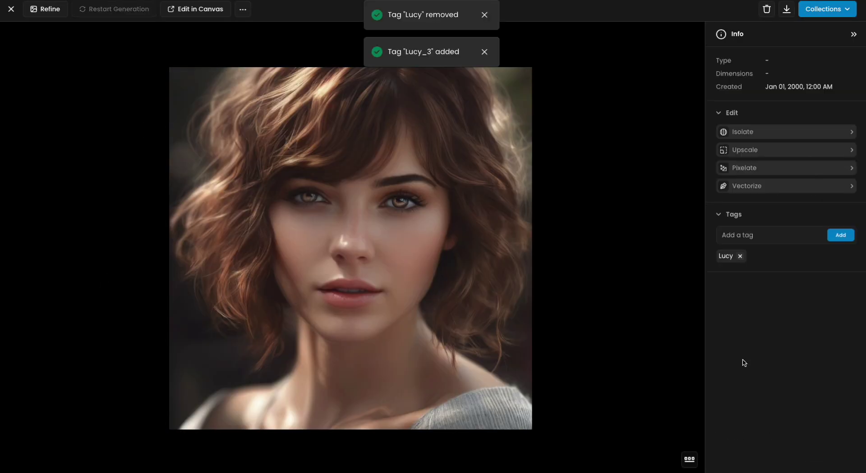
{"action": "left_click", "coordinate": [11, 9]}
Retag the following portraits, adding "Lucy_4" to the one in the white top beside the windows.
{"action": "left_click", "coordinate": [169, 250]}
{"action": "key", "text": "Return"}
{"action": "left_click", "coordinate": [740, 359]}
{"action": "left_click", "coordinate": [686, 250]}
{"action": "left_click", "coordinate": [748, 339]}
{"action": "type", "text": "Lucy_4"}
{"action": "key", "text": "Return"}
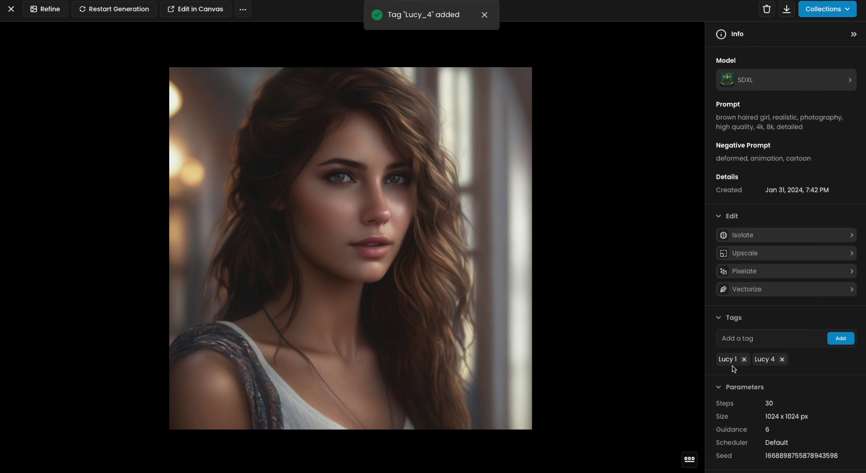
{"action": "left_click", "coordinate": [11, 9]}
Swap the "Lucy" tag for "Lucy_2" on two matching portraits further down the search results.
{"action": "scroll", "coordinate": [371, 237], "scroll_direction": "down", "scroll_amount": 10}
{"action": "scroll", "coordinate": [371, 237], "scroll_direction": "down", "scroll_amount": 5}
{"action": "left_click", "coordinate": [703, 316]}
{"action": "left_click", "coordinate": [749, 339]}
{"action": "type", "text": "Lucy_2"}
{"action": "key", "text": "Return"}
{"action": "left_click", "coordinate": [739, 359]}
{"action": "left_click", "coordinate": [11, 9]}
{"action": "scroll", "coordinate": [291, 279], "scroll_direction": "down", "scroll_amount": 7}
{"action": "left_click", "coordinate": [199, 279]}
{"action": "left_click", "coordinate": [749, 339]}
{"action": "type", "text": "Lucy_2"}
{"action": "left_click", "coordinate": [739, 359]}
{"action": "left_click", "coordinate": [11, 9]}
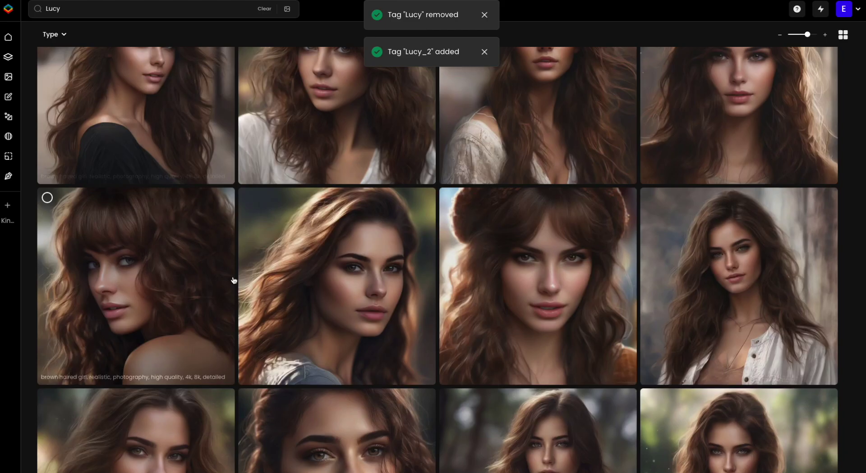
Continue down the results, giving the next portraits numbered tags such as "Lucy_2" and removing their plain "Lucy" tag.
{"action": "scroll", "coordinate": [271, 266], "scroll_direction": "down", "scroll_amount": 2}
{"action": "left_click", "coordinate": [721, 360]}
{"action": "left_click", "coordinate": [737, 336]}
{"action": "type", "text": "Lucy_2"}
{"action": "left_click", "coordinate": [740, 359]}
{"action": "left_click", "coordinate": [10, 9]}
{"action": "left_click", "coordinate": [289, 265]}
{"action": "left_click", "coordinate": [765, 338]}
{"action": "left_click", "coordinate": [739, 360]}
{"action": "left_click", "coordinate": [10, 9]}
{"action": "left_click", "coordinate": [741, 360]}
{"action": "left_click", "coordinate": [11, 9]}
{"action": "scroll", "coordinate": [329, 235], "scroll_direction": "down", "scroll_amount": 20}
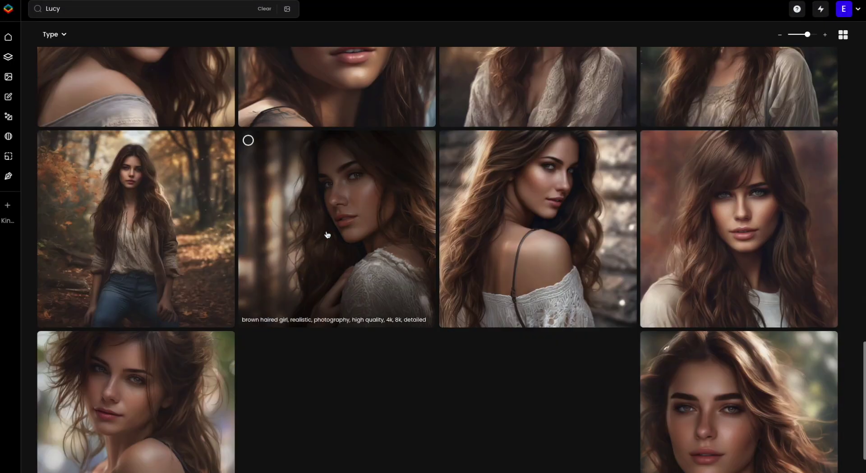
Replace the "Lucy" tag with "Lucy_2" on the portrait with tousled hair and a bare shoulder.
{"action": "left_click", "coordinate": [194, 334]}
{"action": "left_click", "coordinate": [749, 339]}
{"action": "type", "text": "Lucy_2"}
{"action": "left_click", "coordinate": [739, 359]}
{"action": "left_click", "coordinate": [10, 10]}
Replace the "Lucy" tag with "Lucy_2" on the over-the-shoulder portrait by the stone wall.
{"action": "scroll", "coordinate": [312, 238], "scroll_direction": "down", "scroll_amount": 20}
{"action": "scroll", "coordinate": [312, 238], "scroll_direction": "down", "scroll_amount": 3}
{"action": "left_click", "coordinate": [536, 225]}
{"action": "left_click", "coordinate": [748, 338]}
{"action": "type", "text": "Lucy_2"}
{"action": "left_click", "coordinate": [740, 360]}
{"action": "left_click", "coordinate": [11, 9]}
Search for "Lucy_2" and change the tag of the woodland portrait in the loose beige top to "Lucy_3".
{"action": "left_click", "coordinate": [721, 216]}
{"action": "type", "text": "_2"}
{"action": "scroll", "coordinate": [298, 240], "scroll_direction": "down", "scroll_amount": 1}
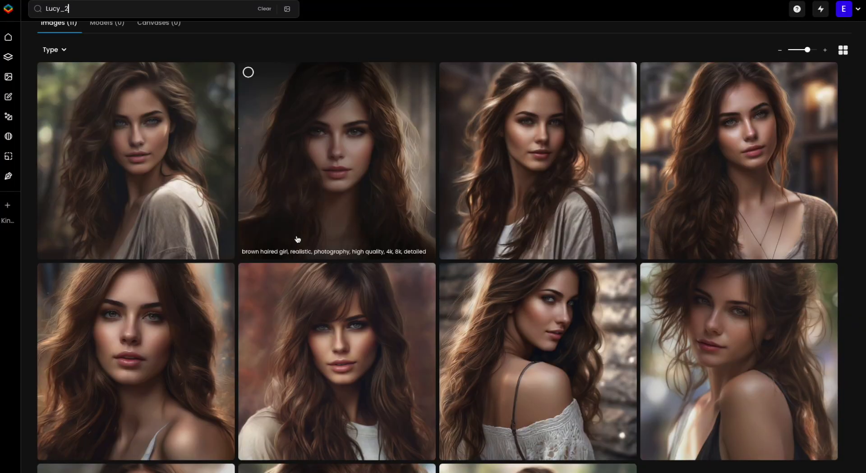
{"action": "left_click", "coordinate": [194, 225]}
{"action": "left_click", "coordinate": [743, 237]}
{"action": "left_click", "coordinate": [719, 34]}
{"action": "left_click", "coordinate": [749, 338]}
{"action": "type", "text": "Lucy_3"}
{"action": "key", "text": "Return"}
{"action": "left_click", "coordinate": [745, 359]}
{"action": "left_click", "coordinate": [10, 9]}
Replace "Lucy_2" with "Lucy_3" on the portrait with bangs against the reddish-brown background.
{"action": "left_click", "coordinate": [194, 225]}
{"action": "left_click", "coordinate": [748, 338]}
{"action": "type", "text": "Lucy_3"}
{"action": "key", "text": "Return"}
{"action": "left_click", "coordinate": [746, 360]}
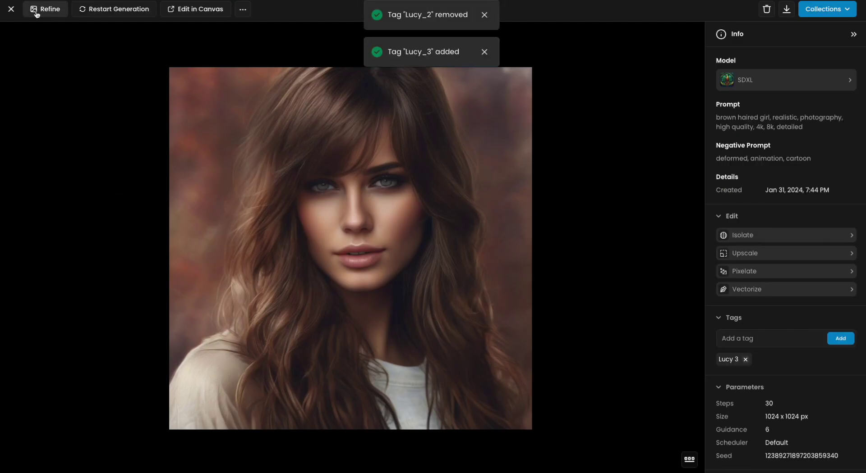
{"action": "left_click", "coordinate": [11, 9]}
Move one more portrait from the "Lucy_2" results to the "Lucy_3" tag.
{"action": "left_click", "coordinate": [194, 225]}
{"action": "key", "text": "Return"}
{"action": "left_click", "coordinate": [746, 360]}
{"action": "left_click", "coordinate": [11, 9]}
{"action": "scroll", "coordinate": [363, 265], "scroll_direction": "up", "scroll_amount": 1}
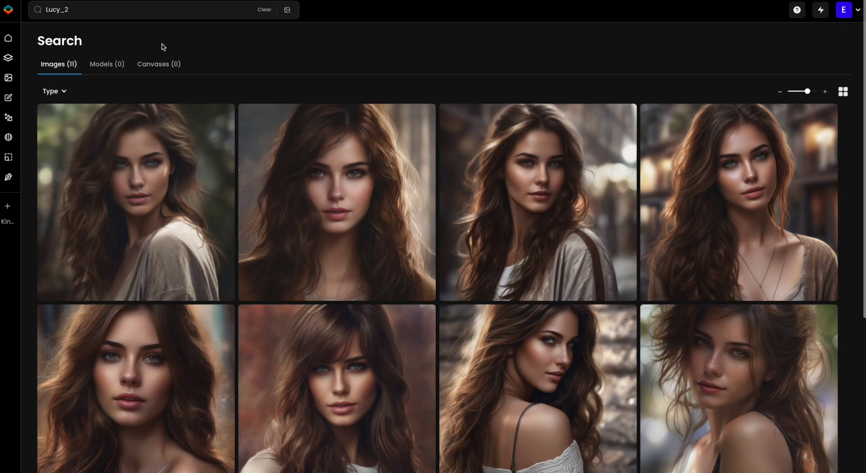
Search for "Lucy_3" and examine the tagged portraits at full size, up to the denim jacket one.
{"action": "left_click", "coordinate": [158, 9]}
{"action": "key", "text": "BackSpace"}
{"action": "type", "text": "3"}
{"action": "scroll", "coordinate": [349, 282], "scroll_direction": "down", "scroll_amount": 1}
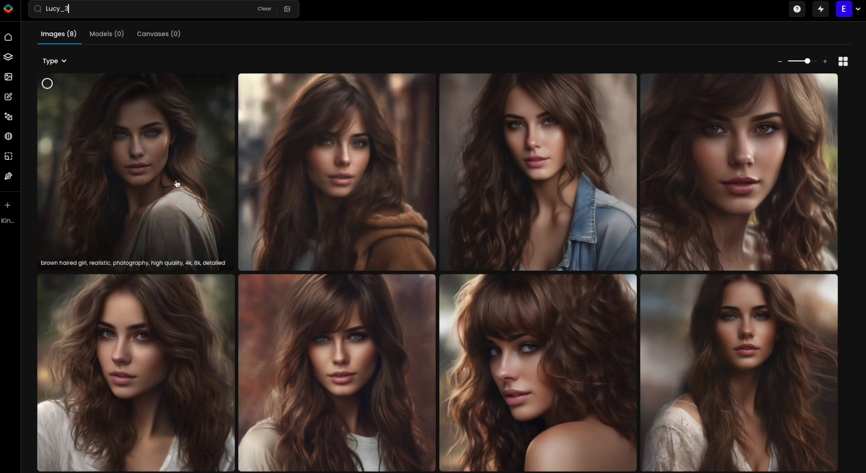
{"action": "left_click", "coordinate": [172, 178]}
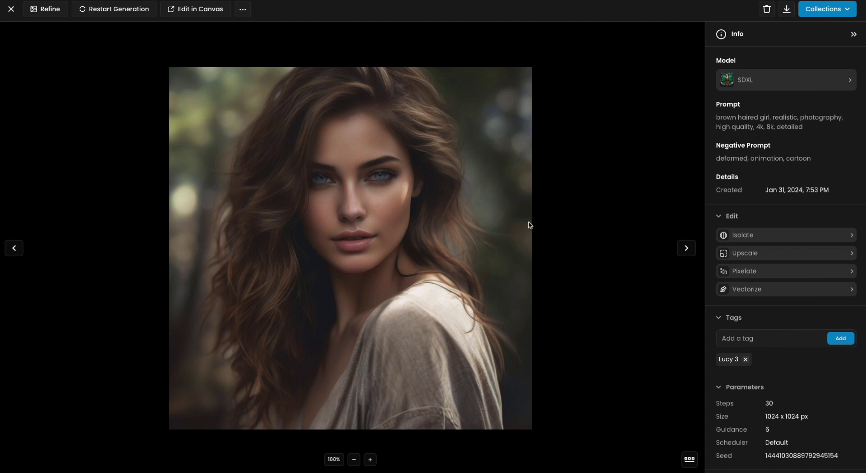
{"action": "left_click", "coordinate": [692, 251]}
{"action": "left_click", "coordinate": [693, 249]}
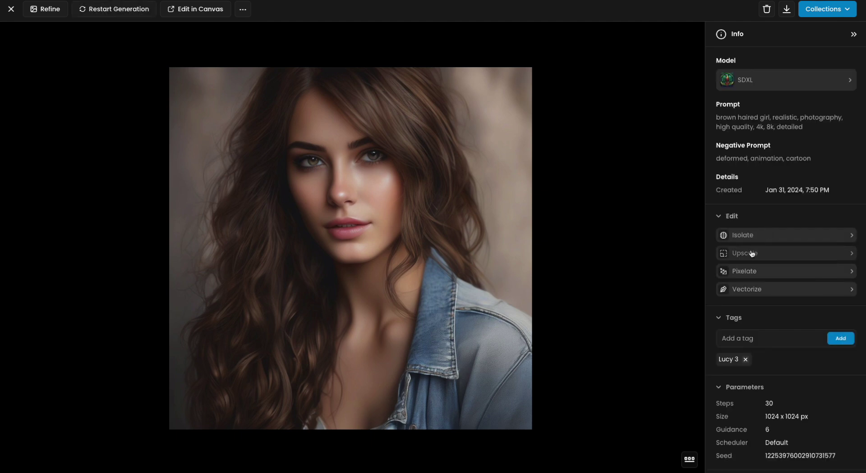
Upscale the close-up with bangs and the knitted sweater 2x with Face Restoration enabled.
{"action": "left_click", "coordinate": [752, 254]}
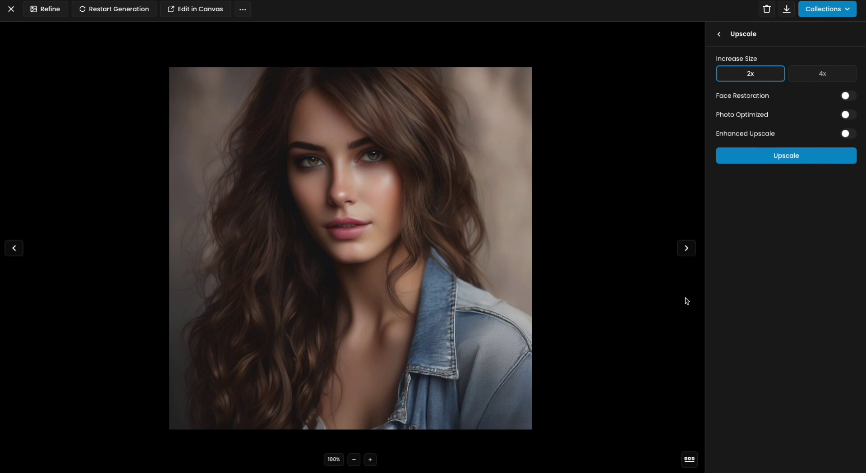
{"action": "left_click", "coordinate": [688, 255]}
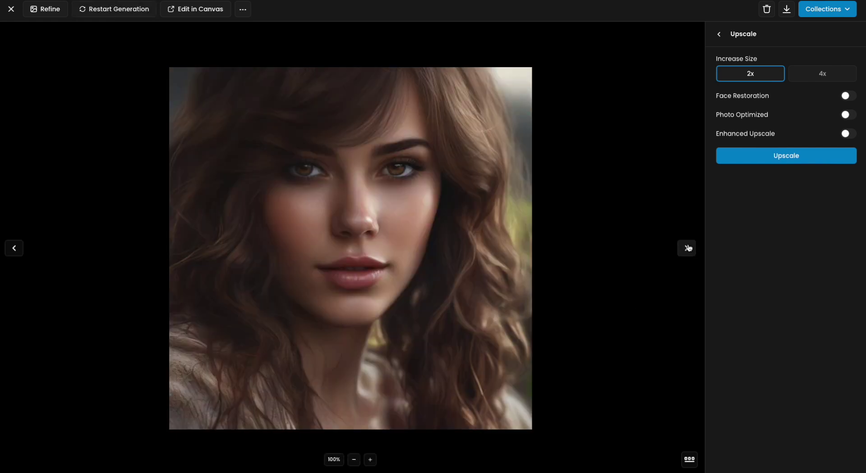
{"action": "left_click", "coordinate": [844, 95]}
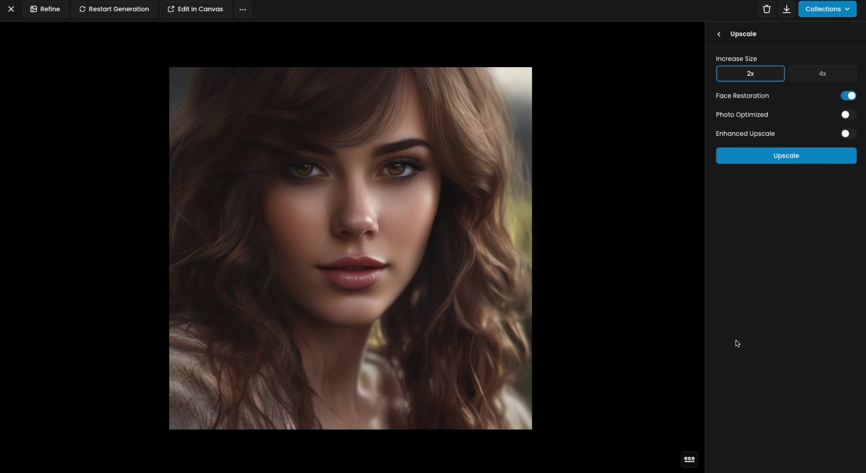
{"action": "left_click", "coordinate": [768, 155]}
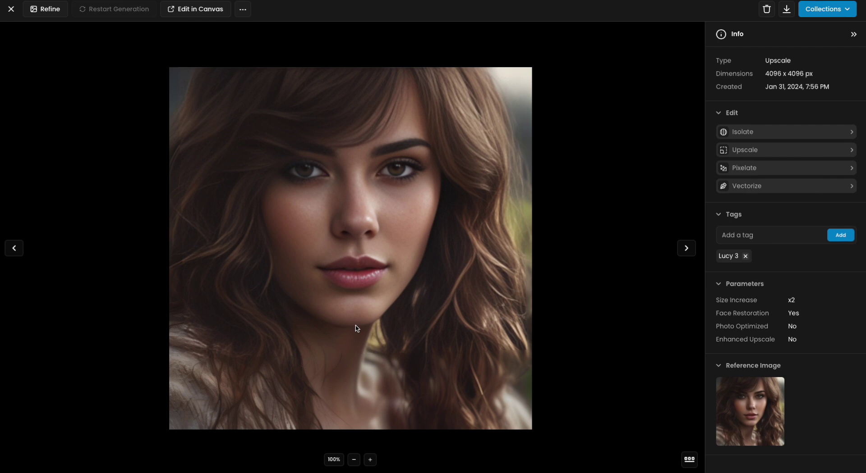
Download the upscaled close-up and return to the "Lucy_3" search results.
{"action": "left_click", "coordinate": [786, 13]}
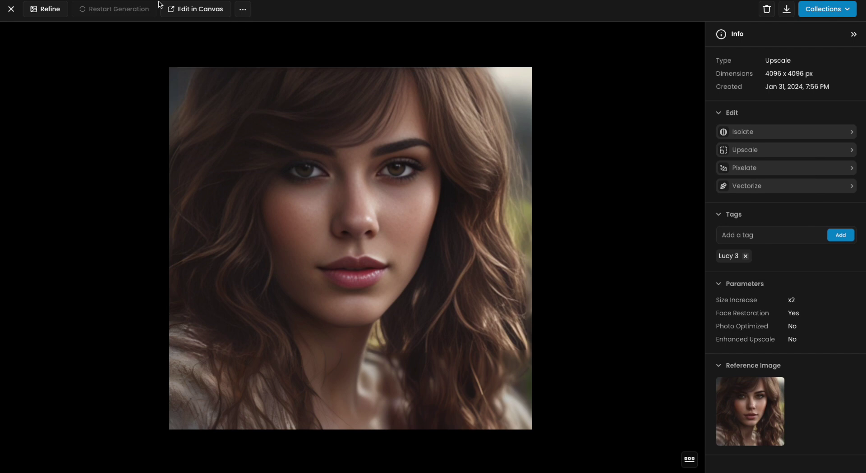
{"action": "left_click", "coordinate": [11, 9]}
{"action": "left_click", "coordinate": [185, 171]}
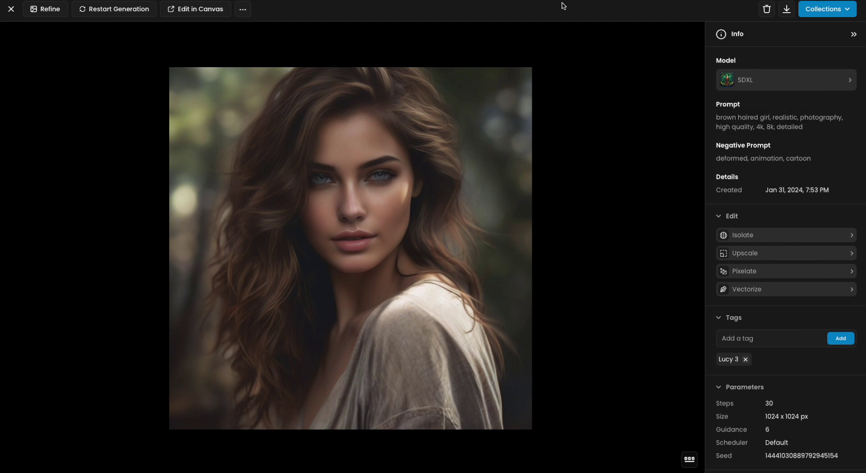
{"action": "left_click", "coordinate": [11, 9]}
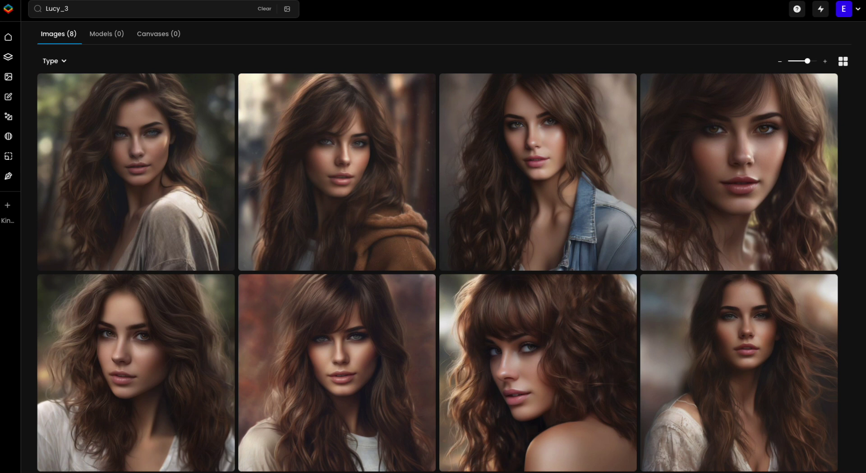
Create a new model by starting custom LoRA training.
{"action": "mouse_move", "coordinate": [18, 57]}
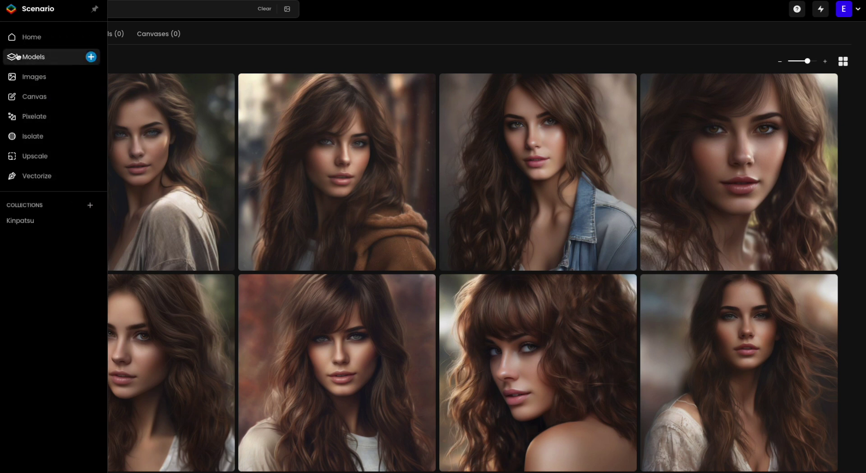
{"action": "left_click", "coordinate": [91, 57]}
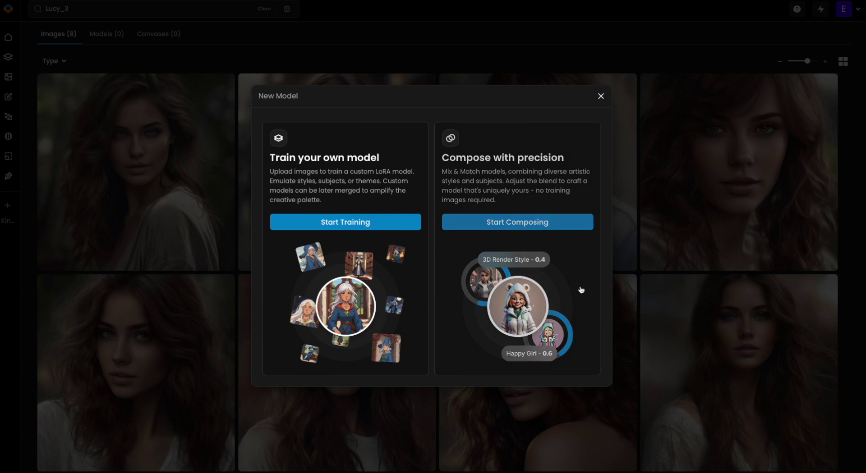
{"action": "left_click", "coordinate": [319, 221]}
Name the model "Lucy 1" and choose the Character training preset.
{"action": "left_click", "coordinate": [118, 62]}
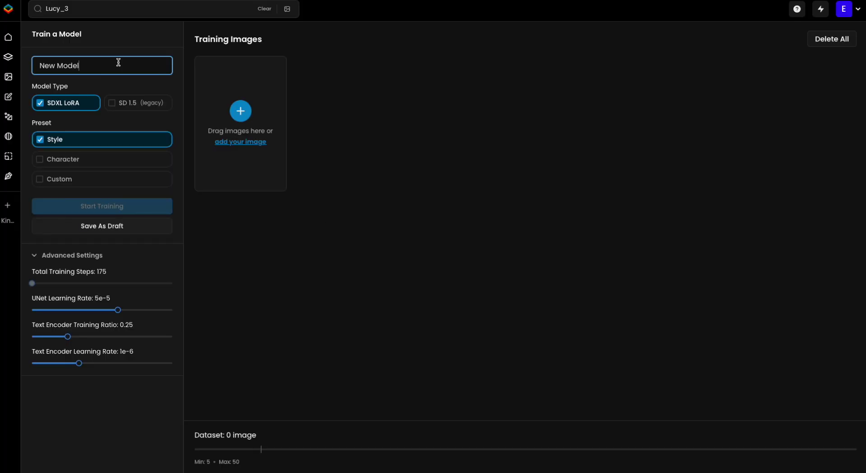
{"action": "triple_click", "coordinate": [117, 63]}
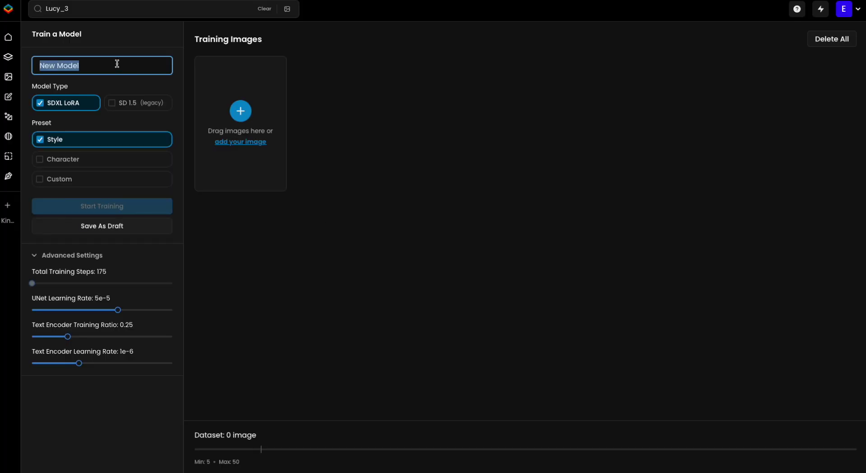
{"action": "type", "text": "Lucy 1"}
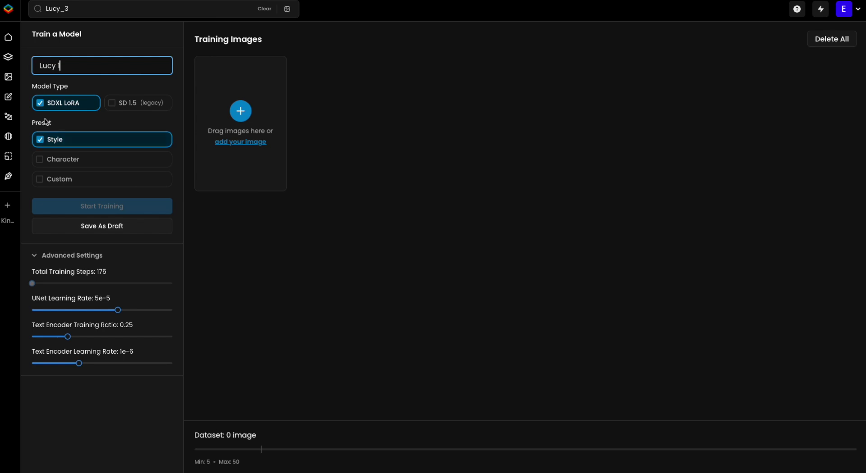
{"action": "left_click", "coordinate": [44, 160]}
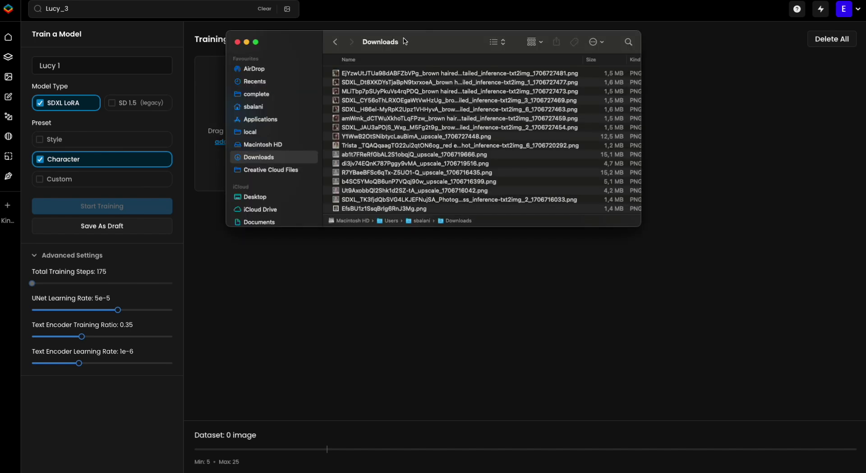
Add the eight most recently downloaded Lucy portraits to the training images and upload them with their default crops.
{"action": "left_click_drag", "start_coordinate": [420, 41], "coordinate": [713, 43]}
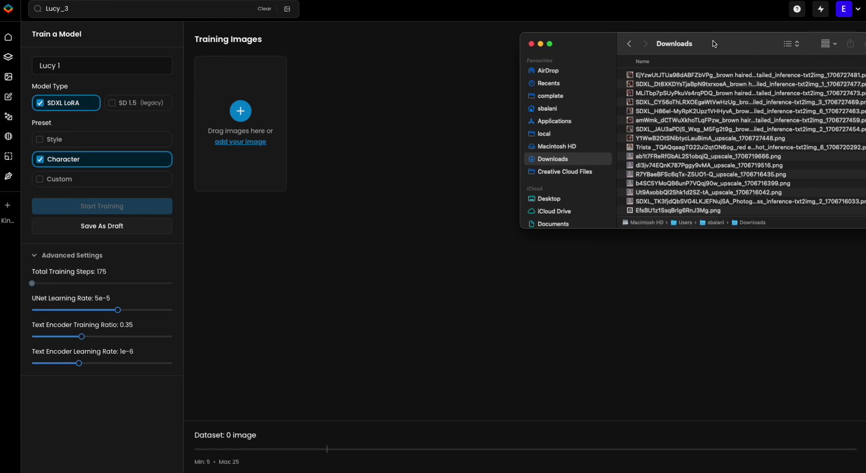
{"action": "left_click", "coordinate": [744, 77]}
{"action": "left_click", "coordinate": [744, 138], "text": "shift"}
{"action": "left_click_drag", "start_coordinate": [744, 138], "coordinate": [232, 107]}
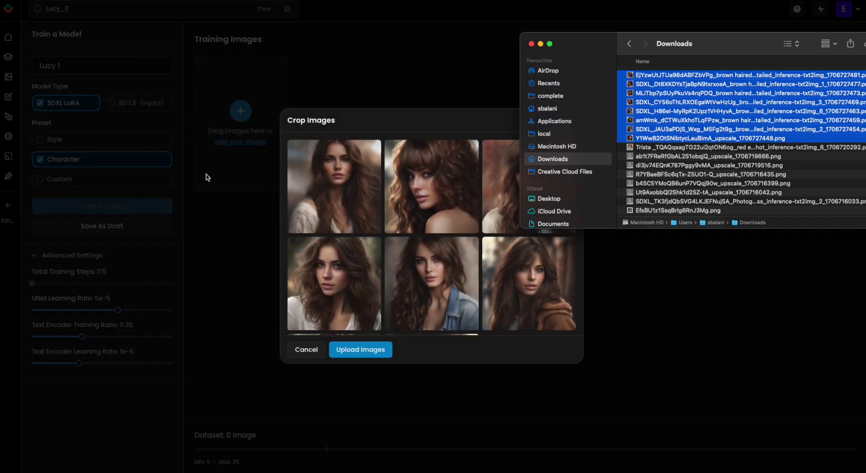
{"action": "left_click", "coordinate": [398, 127]}
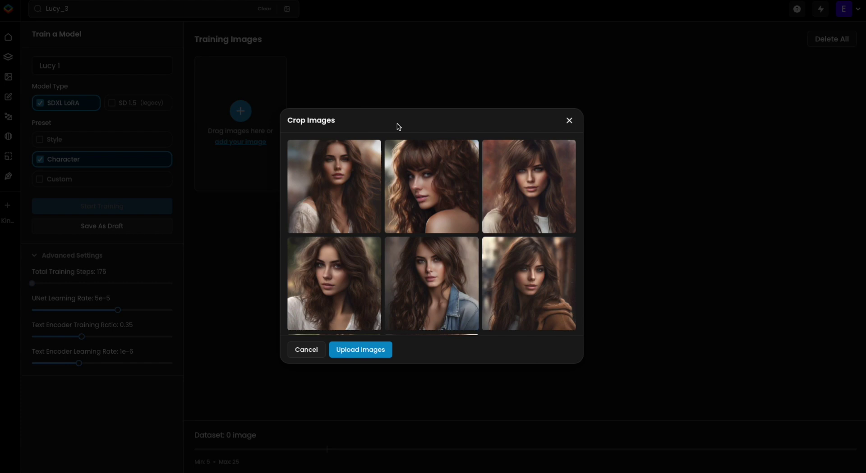
{"action": "scroll", "coordinate": [398, 205], "scroll_direction": "down", "scroll_amount": 2}
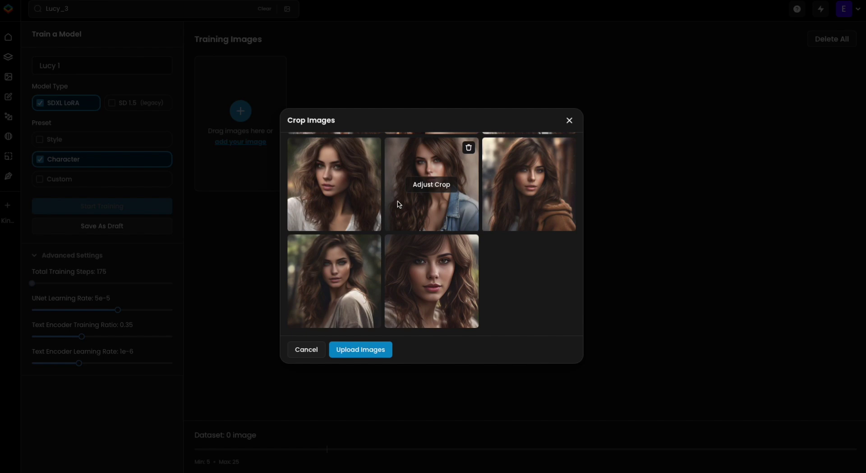
{"action": "left_click", "coordinate": [352, 351]}
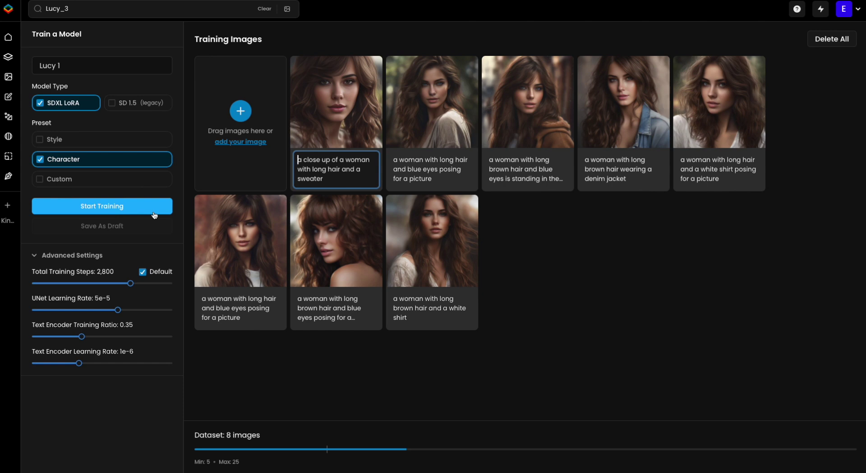
Insert the trigger word "lcy" at the start of the caption of all eight training images.
{"action": "mouse_move", "coordinate": [225, 230]}
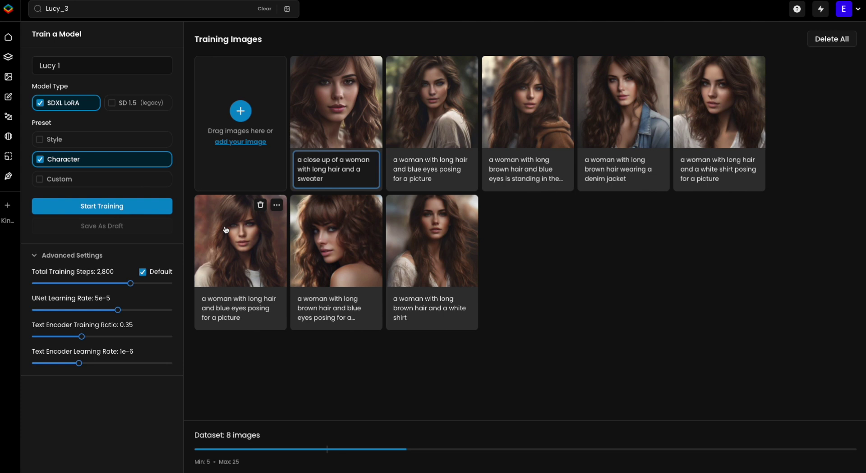
{"action": "type", "text": "lcy"}
{"action": "left_click_drag", "start_coordinate": [309, 160], "coordinate": [297, 160]}
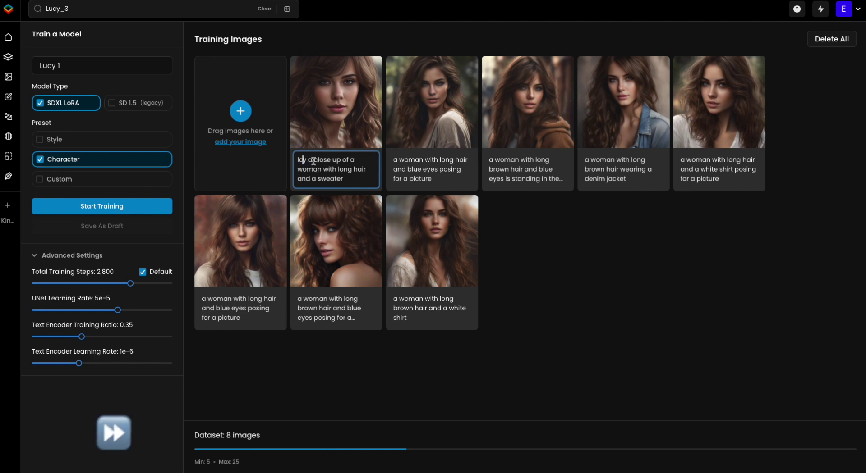
{"action": "key", "text": "ctrl+c"}
{"action": "left_click", "coordinate": [393, 160]}
{"action": "key", "text": "ctrl+v"}
{"action": "left_click", "coordinate": [495, 169]}
{"action": "key", "text": "ctrl+v"}
{"action": "left_click", "coordinate": [591, 169]}
{"action": "key", "text": "ctrl+v"}
{"action": "left_click", "coordinate": [686, 170]}
{"action": "key", "text": "ctrl+v"}
{"action": "left_click", "coordinate": [212, 311]}
{"action": "key", "text": "ctrl+v"}
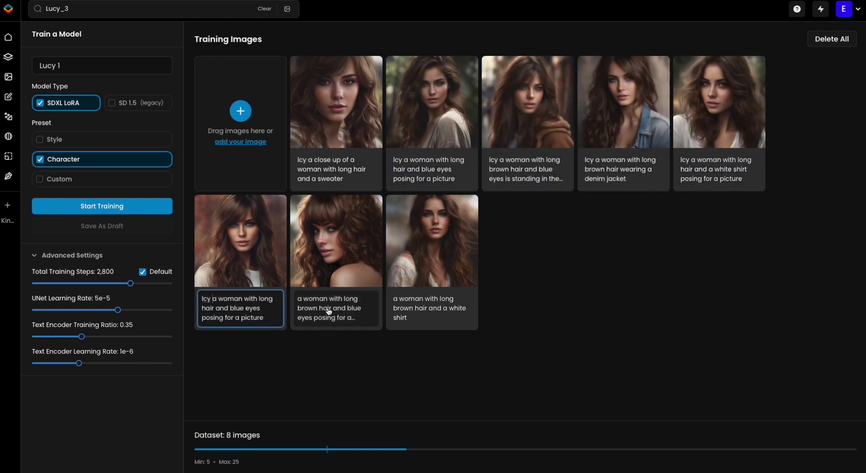
{"action": "key", "text": "ctrl+v"}
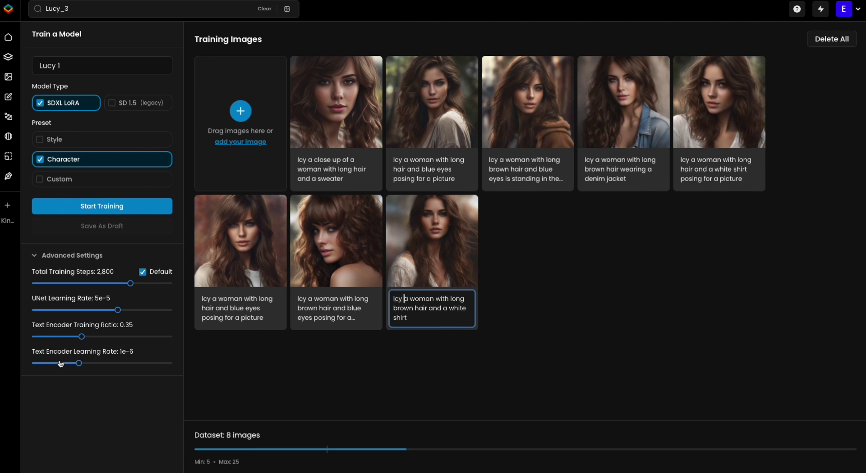
Review the captions of the first four training images and add "wearing a brown hoodie" after "blue eyes" in the street portrait's caption.
{"action": "left_click", "coordinate": [308, 160]}
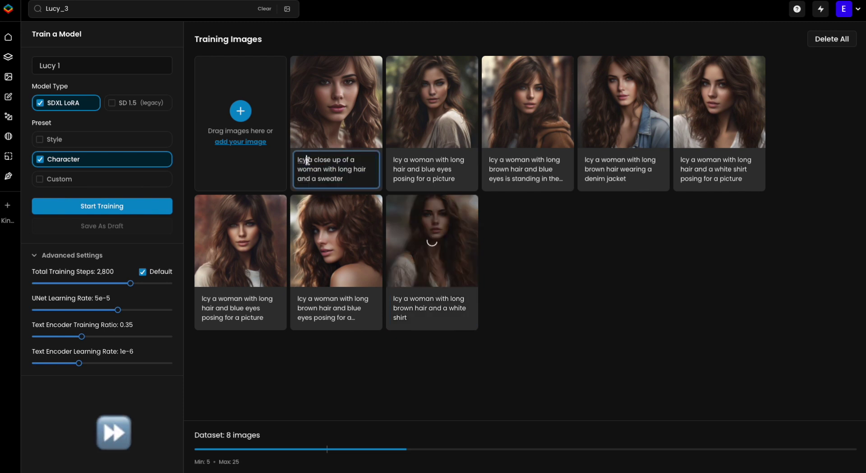
{"action": "left_click", "coordinate": [335, 181]}
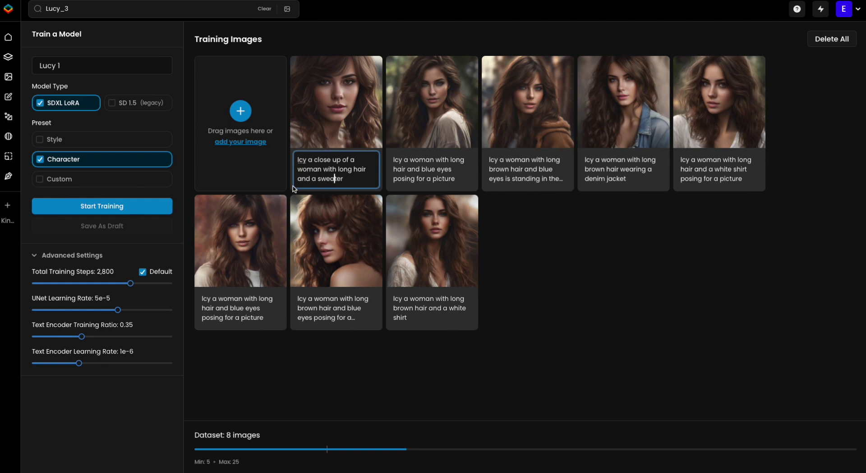
{"action": "left_click", "coordinate": [431, 167]}
{"action": "left_click", "coordinate": [441, 162]}
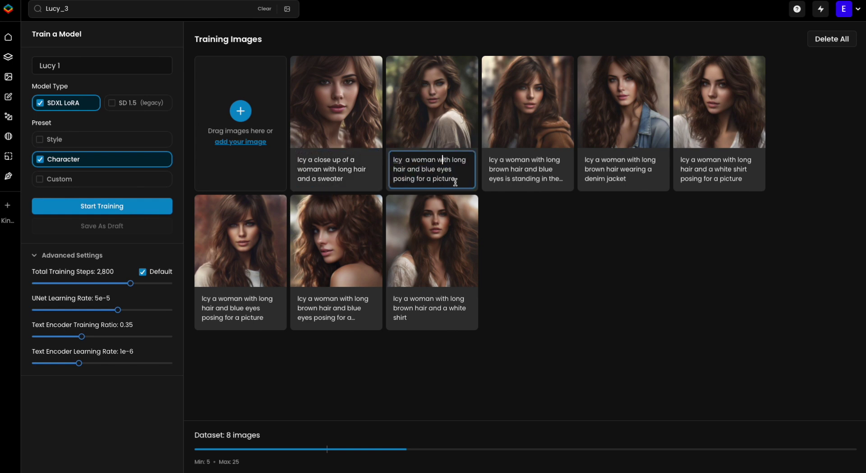
{"action": "left_click", "coordinate": [508, 183]}
{"action": "left_click", "coordinate": [534, 180]}
{"action": "scroll", "coordinate": [534, 169], "scroll_direction": "down", "scroll_amount": 1}
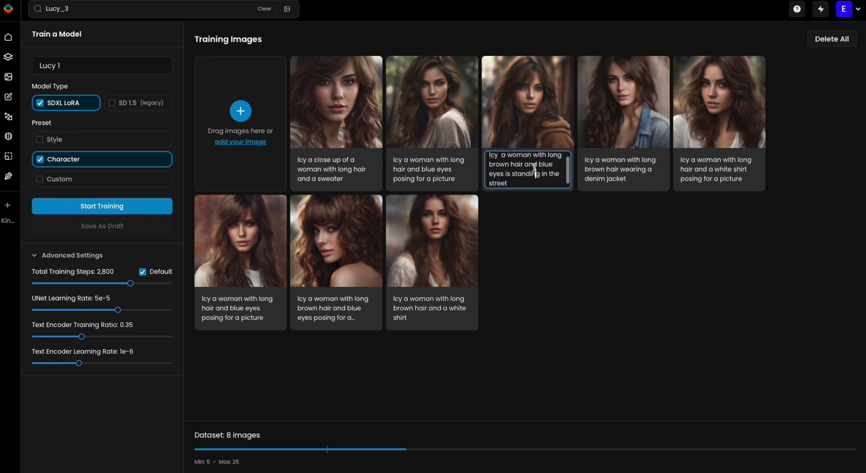
{"action": "double_click", "coordinate": [507, 170]}
{"action": "type", "text": "wn hair and blue eyes wearing a brown hoodie"}
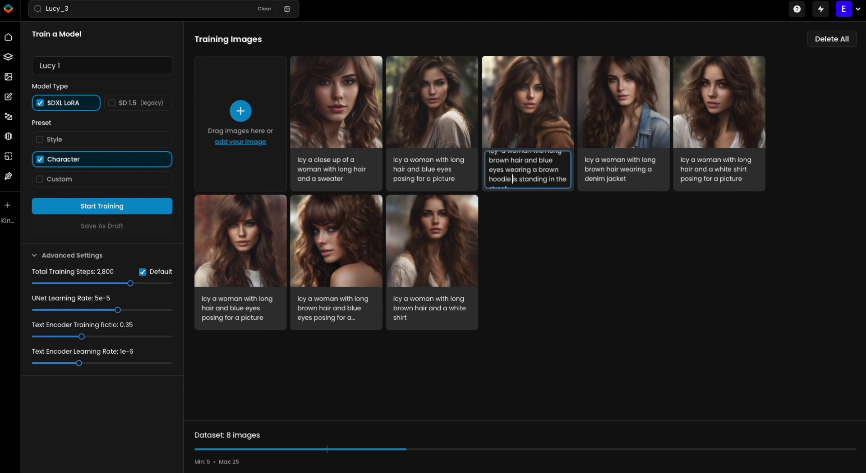
{"action": "left_click", "coordinate": [630, 181]}
{"action": "left_click", "coordinate": [630, 181]}
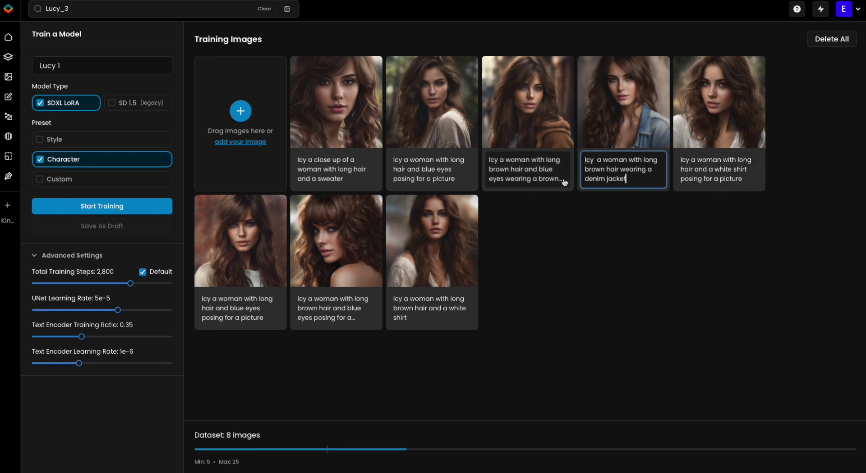
{"action": "left_click", "coordinate": [550, 169]}
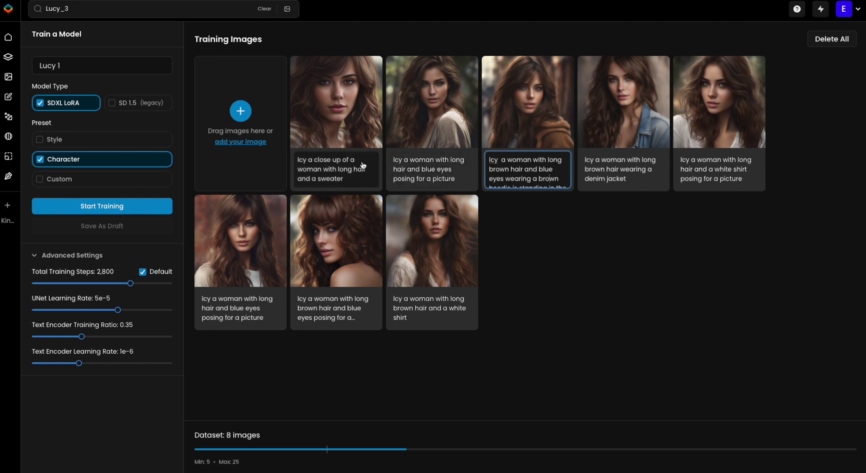
Replace "long" with "medium length" in the close-up's caption and add ", a fringe" after "brown hair" in the bare-shouldered portrait's caption.
{"action": "left_click", "coordinate": [346, 170]}
{"action": "double_click", "coordinate": [341, 169]}
{"action": "type", "text": "medium length"}
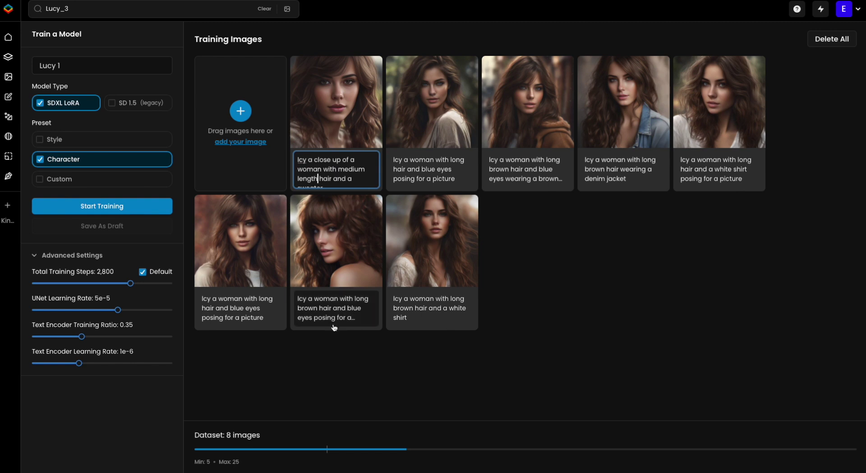
{"action": "left_click", "coordinate": [347, 306]}
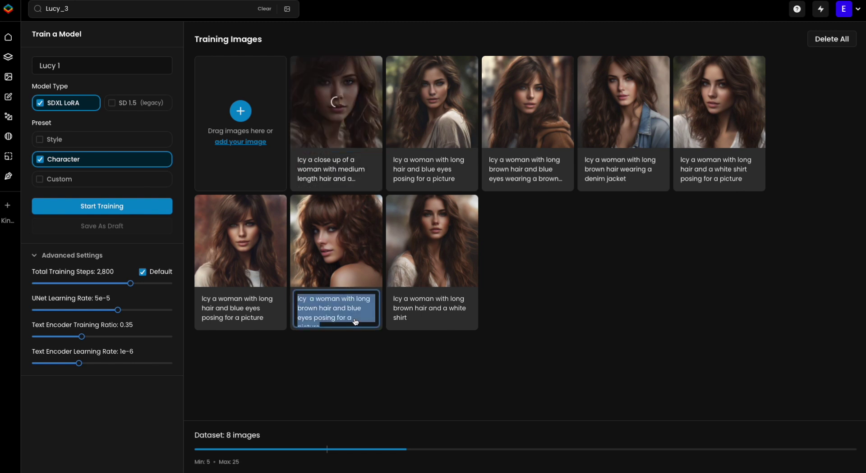
{"action": "left_click", "coordinate": [332, 308]}
{"action": "type", "text": ", a fringe"}
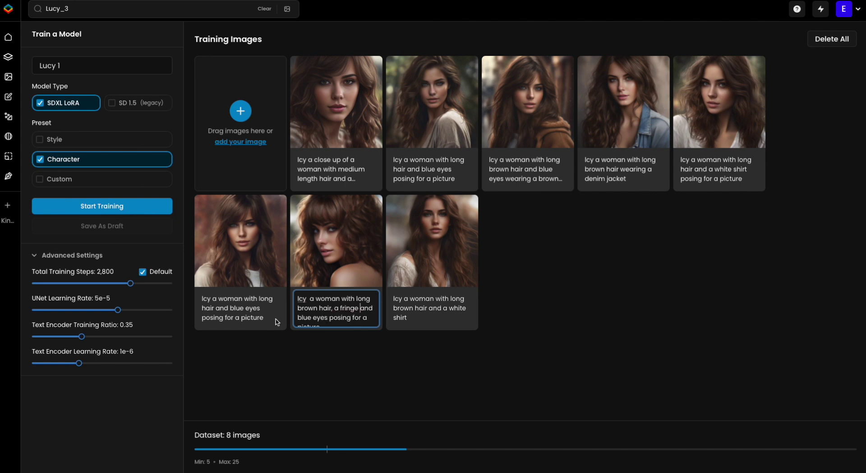
Insert "brown" before "hair" in the caption of the portrait against the reddish wall, and start training the model.
{"action": "left_click", "coordinate": [219, 311]}
{"action": "left_click", "coordinate": [202, 309]}
{"action": "type", "text": "brown"}
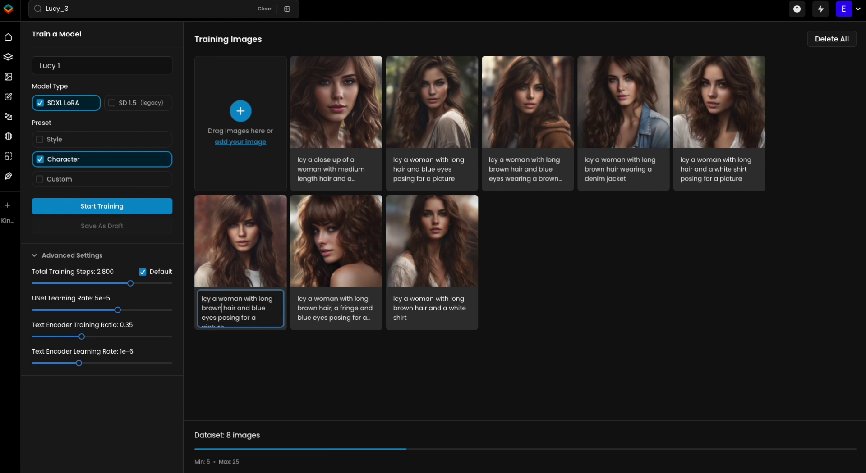
{"action": "left_click", "coordinate": [424, 319]}
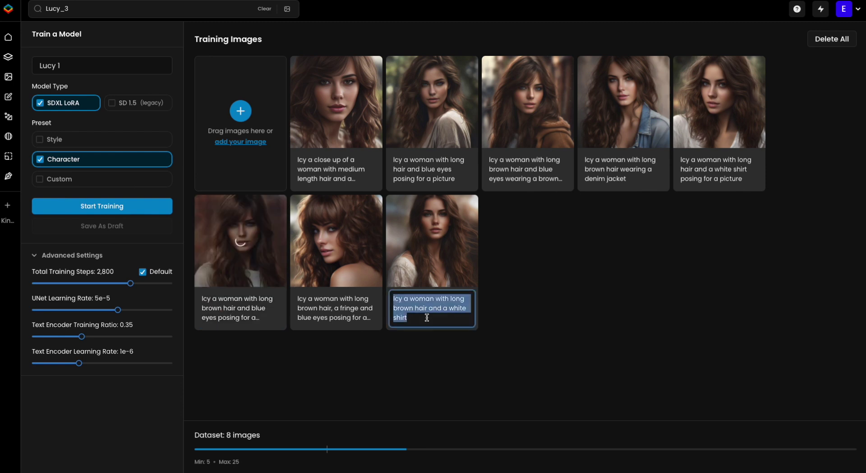
{"action": "left_click", "coordinate": [417, 318]}
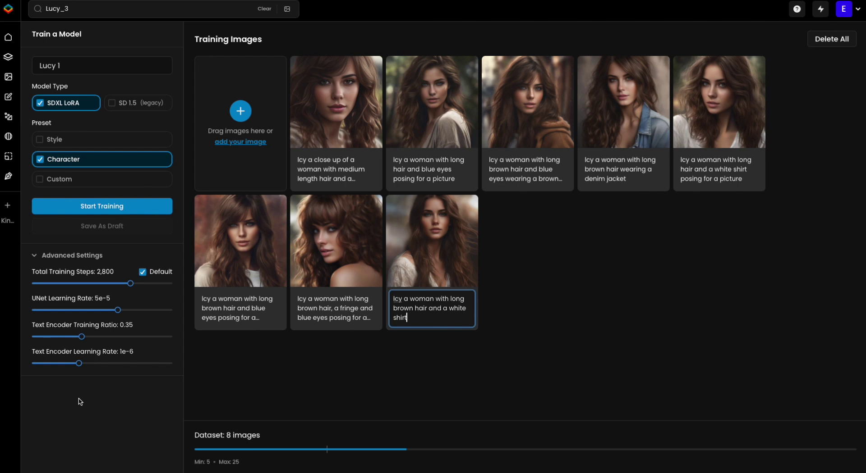
{"action": "left_click", "coordinate": [107, 208]}
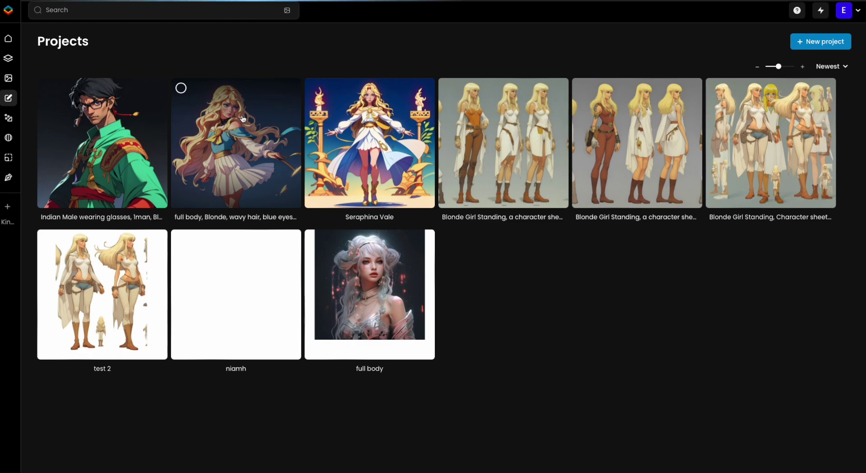
Open the full-body blonde girl project and toggle the upper layer's visibility to compare the two layers.
{"action": "left_click", "coordinate": [243, 118]}
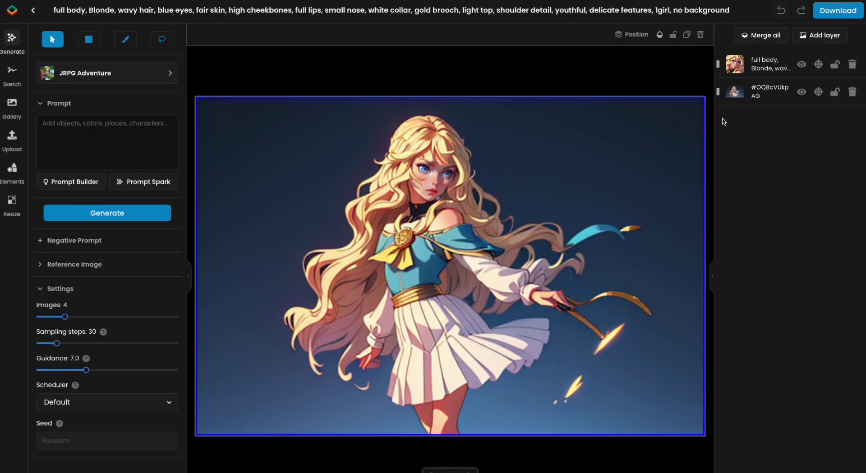
{"action": "left_click", "coordinate": [802, 67]}
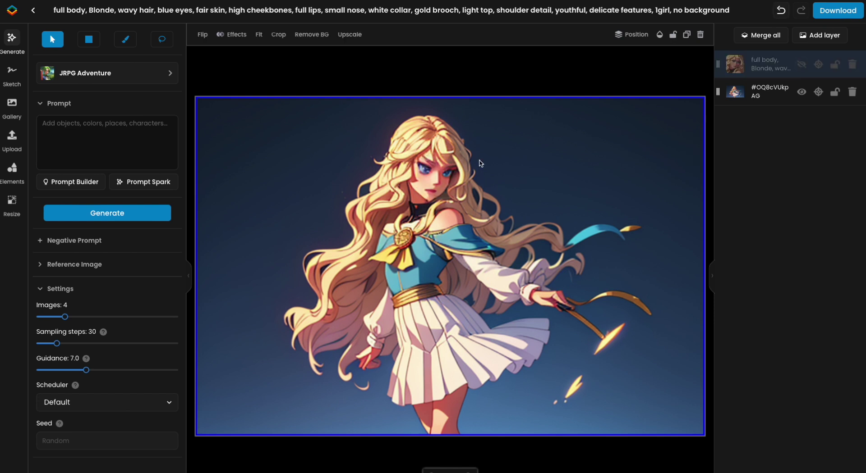
{"action": "left_click", "coordinate": [802, 67]}
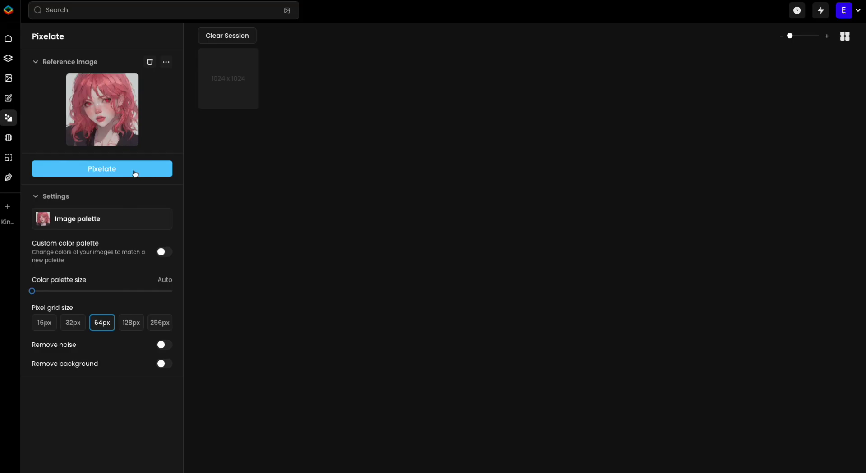
Pixelate the pink-haired reference portrait with a 64px pixel grid and open the result.
{"action": "left_click", "coordinate": [132, 171]}
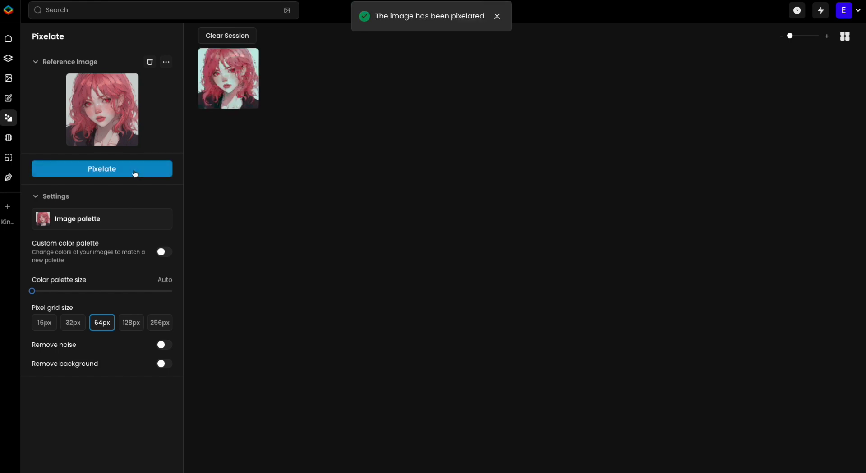
{"action": "left_click", "coordinate": [238, 91]}
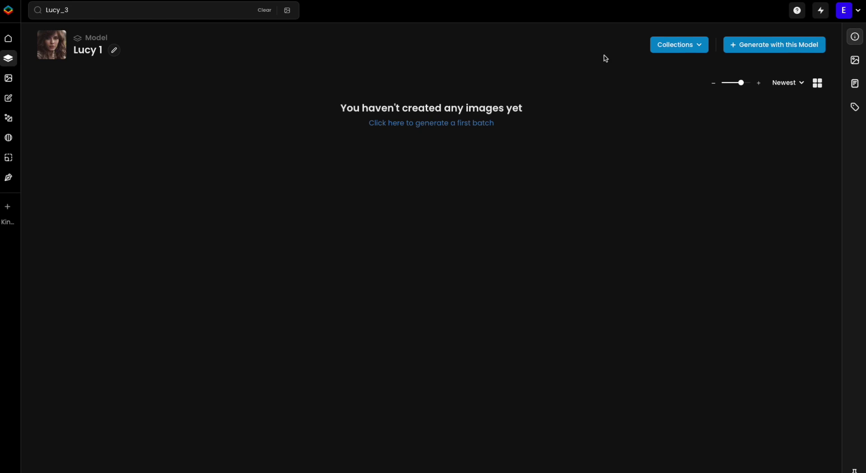
Generate four images with the Lucy 1 model from the prompt "Lucy in a cafe, drinking coffee" at 45 sampling steps.
{"action": "left_click", "coordinate": [774, 44]}
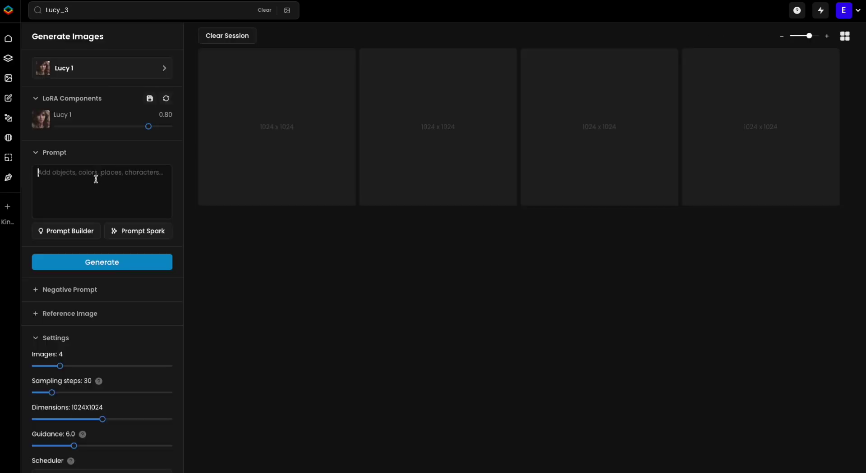
{"action": "type", "text": "Lucy"}
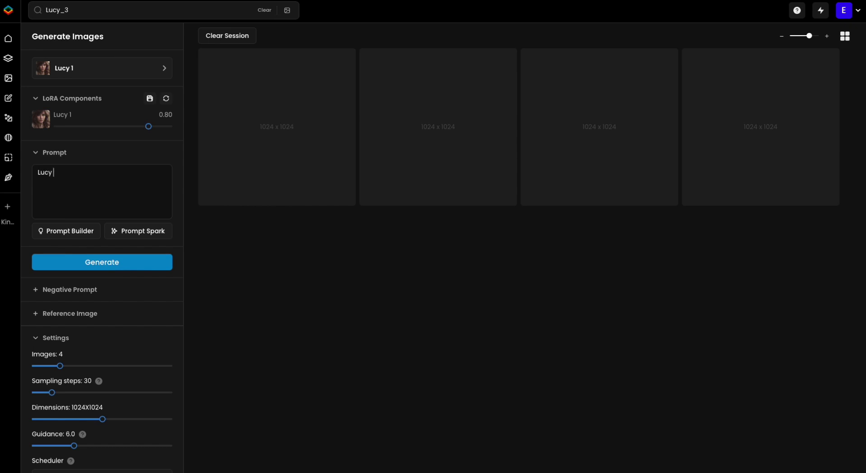
{"action": "type", "text": " in a cafe, drinking coffee"}
{"action": "key", "text": "Return"}
{"action": "mouse_move", "coordinate": [52, 393]}
{"action": "left_mouse_down"}
{"action": "mouse_move", "coordinate": [62, 392]}
{"action": "mouse_move", "coordinate": [68, 411]}
{"action": "left_mouse_up"}
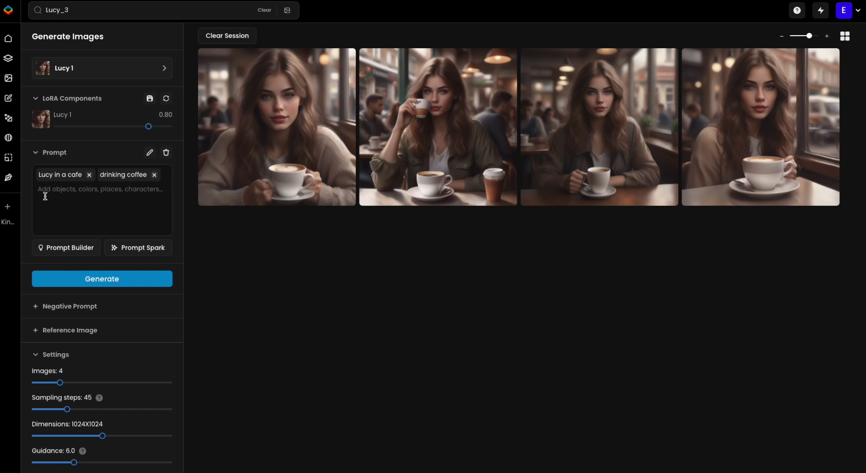
Replace "Lucy in a cafe" with "lcy in a cafe" in the prompt and generate another batch of four images.
{"action": "left_click", "coordinate": [89, 175]}
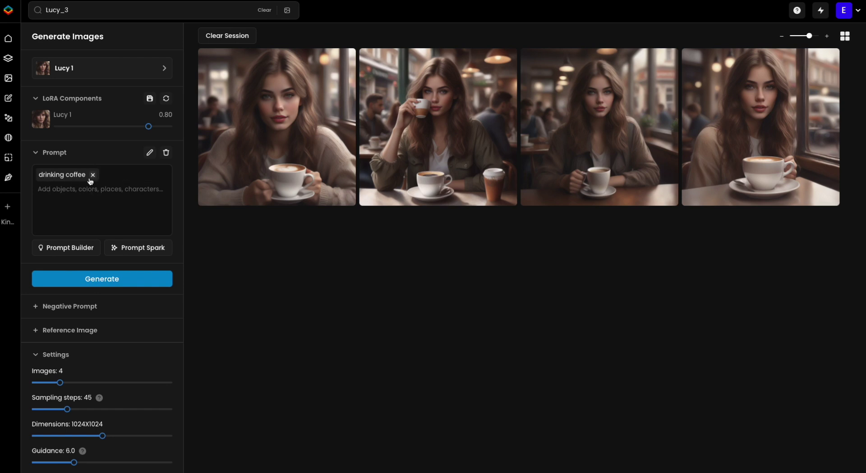
{"action": "type", "text": "Icy in a cafe"}
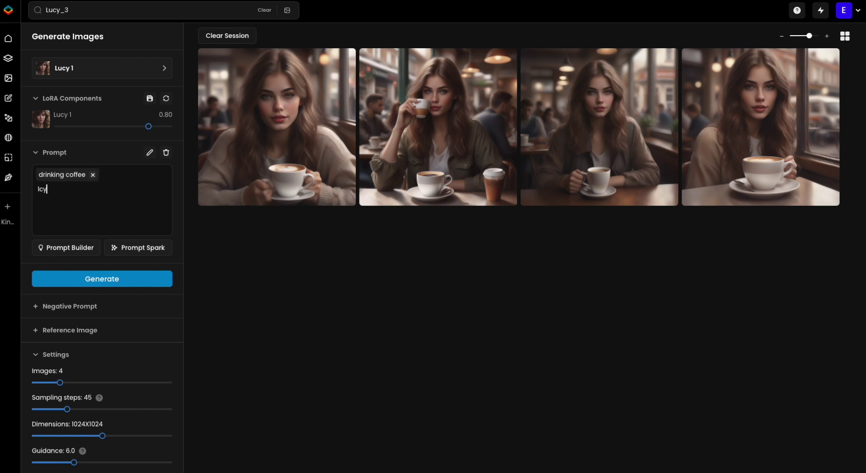
{"action": "key", "text": "Return"}
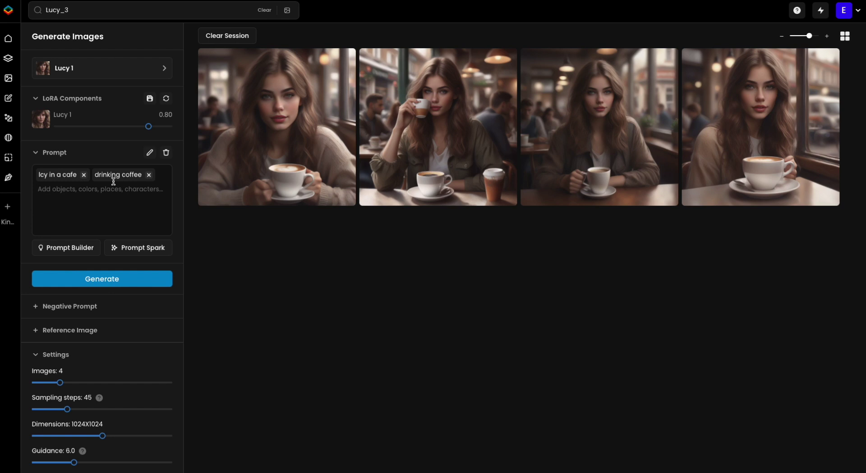
{"action": "left_click", "coordinate": [108, 283]}
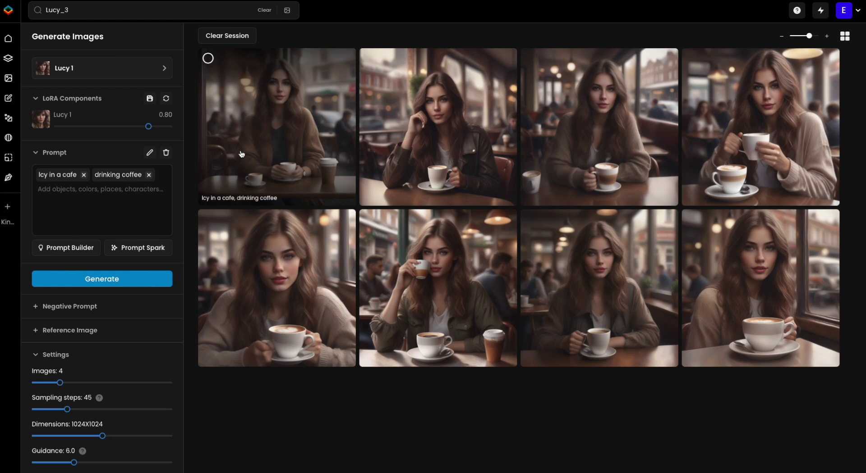
Generate four more cafe images with "1cup" added to the prompt and "bad hands, bad face, disfigured" as the negative prompt.
{"action": "left_click", "coordinate": [78, 306]}
{"action": "type", "text": "bad hands"}
{"action": "left_click", "coordinate": [140, 216]}
{"action": "type", "text": "lcup"}
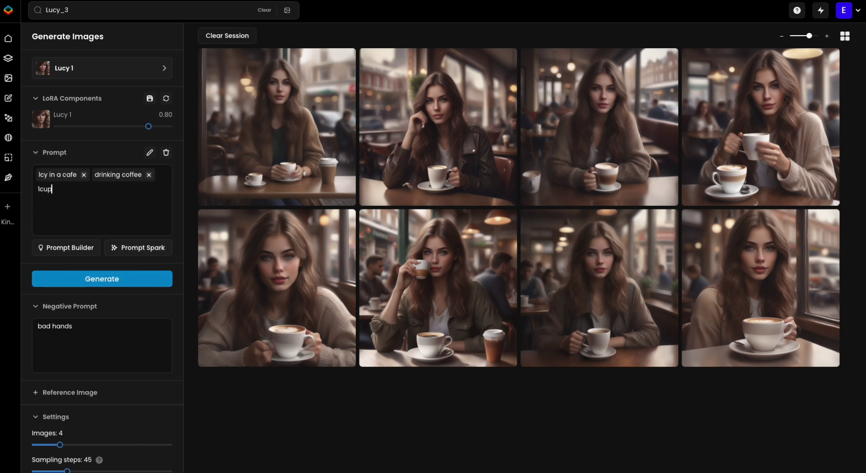
{"action": "key", "text": "Return"}
{"action": "left_click", "coordinate": [73, 341]}
{"action": "type", "text": ", bad face, di"}
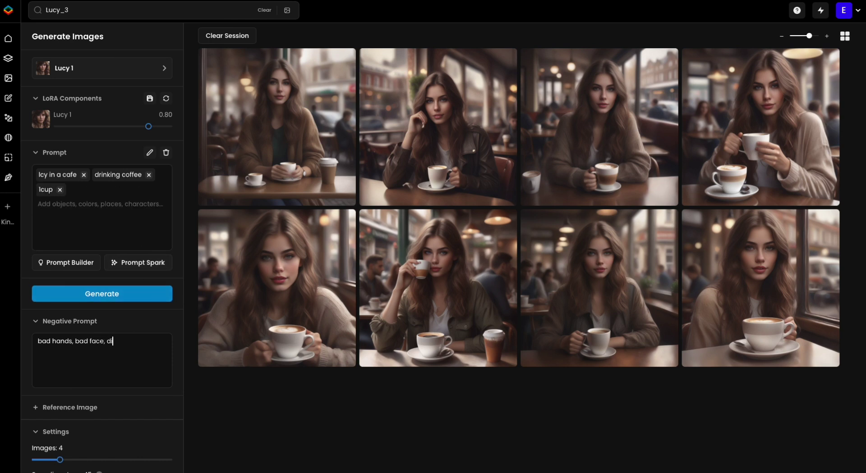
{"action": "type", "text": "sfigured"}
{"action": "key", "text": "Return"}
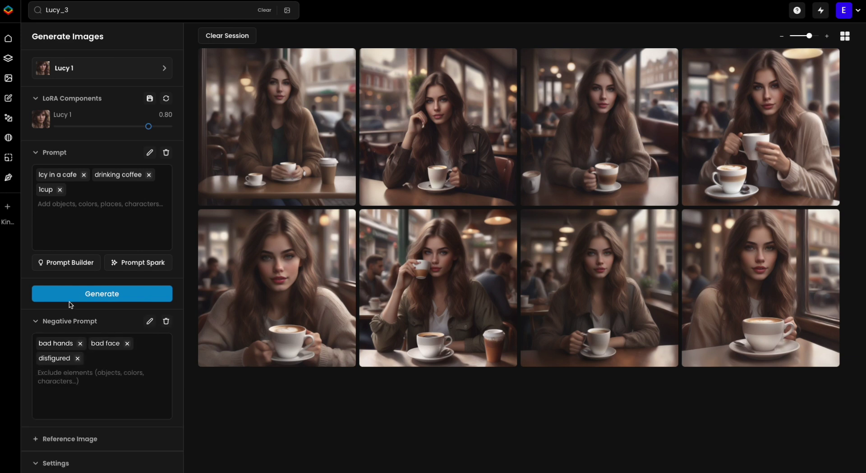
{"action": "left_click", "coordinate": [83, 298]}
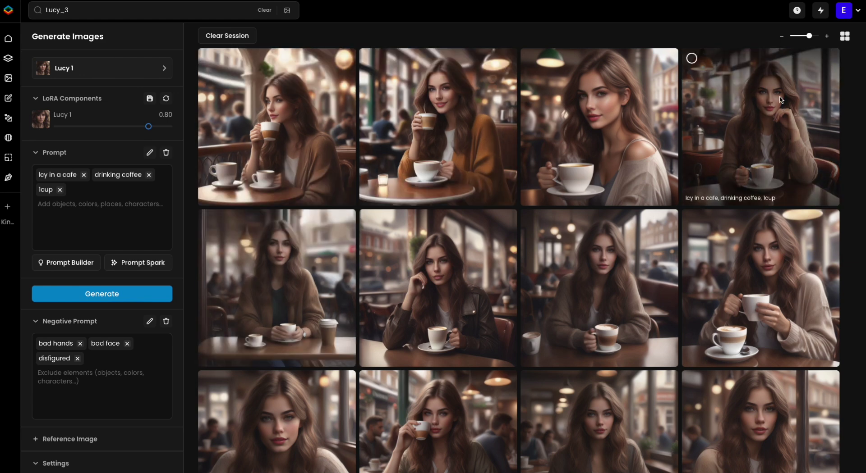
Create a new Canvas project from the cafe image of the woman resting her chin on her hand.
{"action": "left_click", "coordinate": [780, 100]}
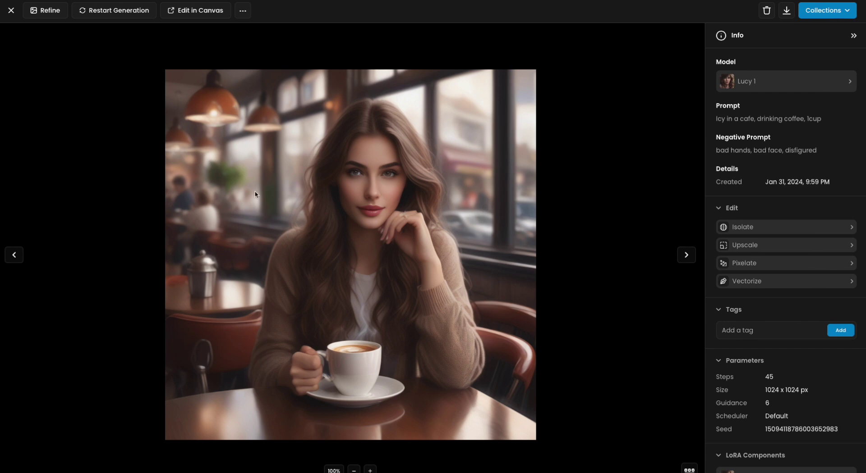
{"action": "left_click", "coordinate": [203, 14]}
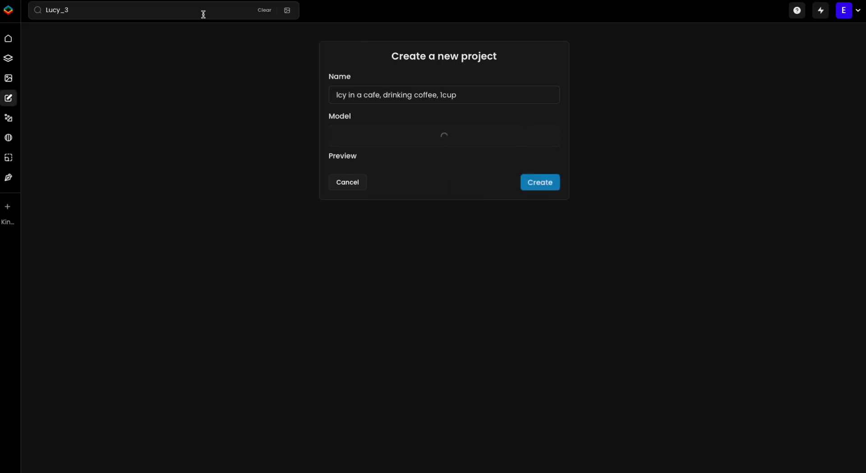
{"action": "left_click", "coordinate": [523, 181]}
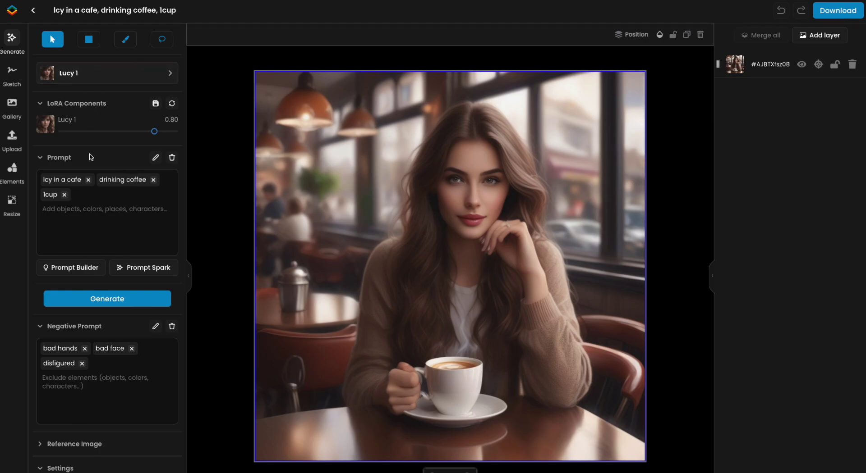
Paint an inpaint mask over the woman's face with the 30px brush.
{"action": "left_click", "coordinate": [125, 39]}
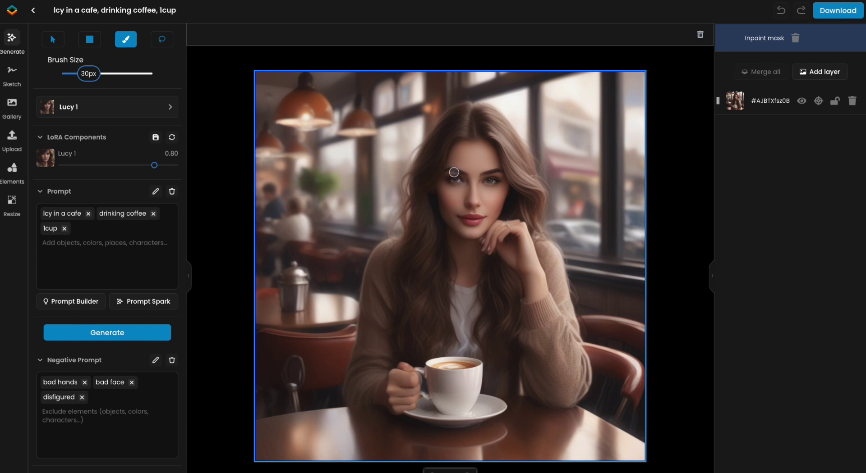
{"action": "mouse_move", "coordinate": [450, 170]}
{"action": "left_mouse_down"}
{"action": "mouse_move", "coordinate": [488, 183]}
{"action": "mouse_move", "coordinate": [495, 172]}
{"action": "mouse_move", "coordinate": [497, 187]}
{"action": "mouse_move", "coordinate": [471, 188]}
{"action": "mouse_move", "coordinate": [459, 202]}
{"action": "mouse_move", "coordinate": [472, 225]}
{"action": "mouse_move", "coordinate": [456, 220]}
{"action": "mouse_move", "coordinate": [449, 198]}
{"action": "mouse_move", "coordinate": [496, 190]}
{"action": "mouse_move", "coordinate": [482, 230]}
{"action": "mouse_move", "coordinate": [476, 219]}
{"action": "mouse_move", "coordinate": [485, 195]}
{"action": "mouse_move", "coordinate": [485, 213]}
{"action": "mouse_move", "coordinate": [475, 196]}
{"action": "mouse_move", "coordinate": [466, 216]}
{"action": "mouse_move", "coordinate": [448, 193]}
{"action": "mouse_move", "coordinate": [455, 178]}
{"action": "mouse_move", "coordinate": [492, 174]}
{"action": "mouse_move", "coordinate": [461, 166]}
{"action": "mouse_move", "coordinate": [490, 165]}
{"action": "mouse_move", "coordinate": [481, 153]}
{"action": "mouse_move", "coordinate": [455, 169]}
{"action": "left_mouse_up"}
{"action": "mouse_move", "coordinate": [492, 226]}
{"action": "left_mouse_down"}
{"action": "mouse_move", "coordinate": [463, 217]}
{"action": "mouse_move", "coordinate": [454, 178]}
{"action": "mouse_move", "coordinate": [494, 170]}
{"action": "mouse_move", "coordinate": [472, 153]}
{"action": "mouse_move", "coordinate": [455, 160]}
{"action": "mouse_move", "coordinate": [468, 160]}
{"action": "mouse_move", "coordinate": [497, 193]}
{"action": "mouse_move", "coordinate": [472, 221]}
{"action": "left_mouse_up"}
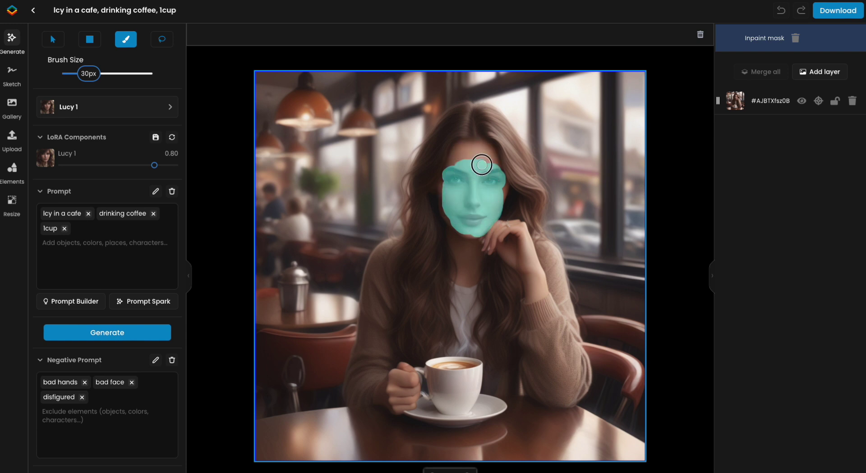
Add "laughing" at the start of the prompt, regenerate the masked face, and keep one of the smiling variants as a layer.
{"action": "left_click", "coordinate": [97, 242]}
{"action": "type", "text": "laughing"}
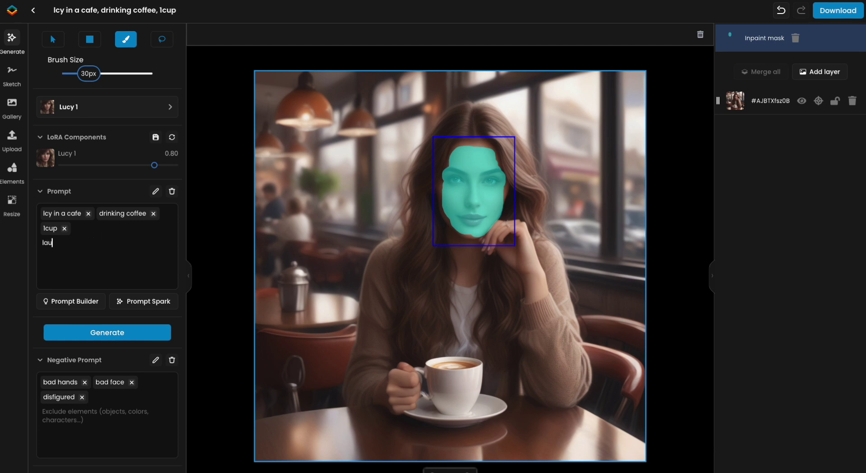
{"action": "key", "text": "Return"}
{"action": "left_click_drag", "start_coordinate": [81, 226], "coordinate": [44, 213]}
{"action": "left_click", "coordinate": [125, 341]}
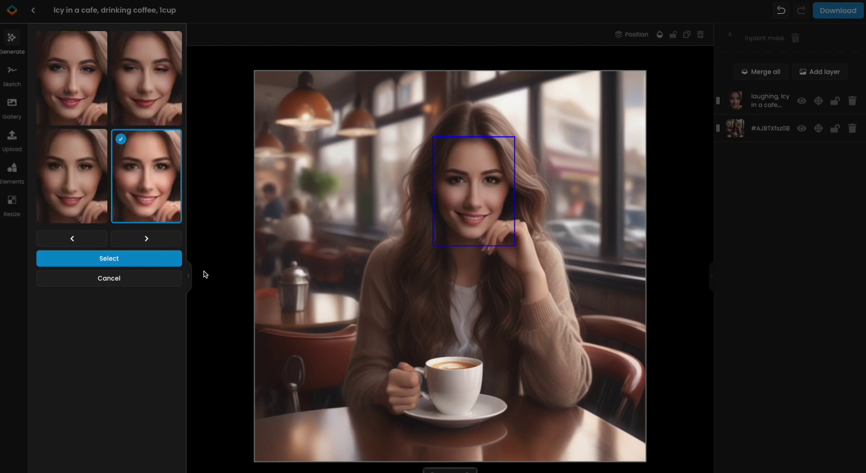
{"action": "left_click", "coordinate": [148, 258]}
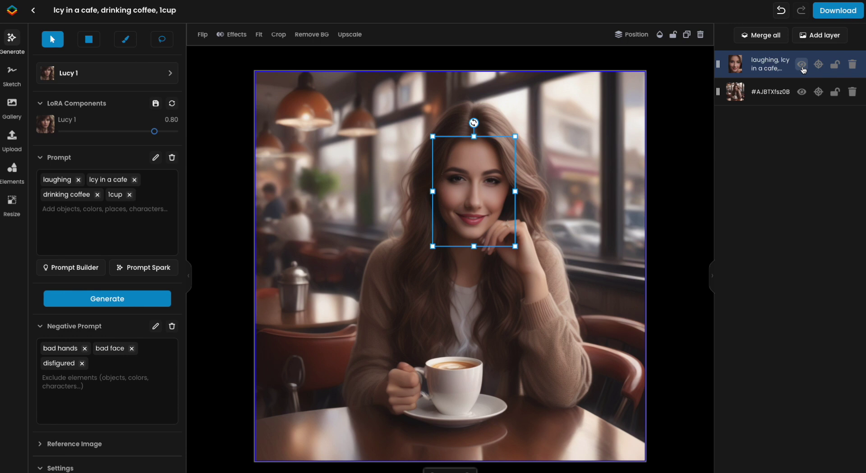
Toggle the laughing-face layer's visibility to compare the new expression with the original portrait.
{"action": "left_click", "coordinate": [801, 65]}
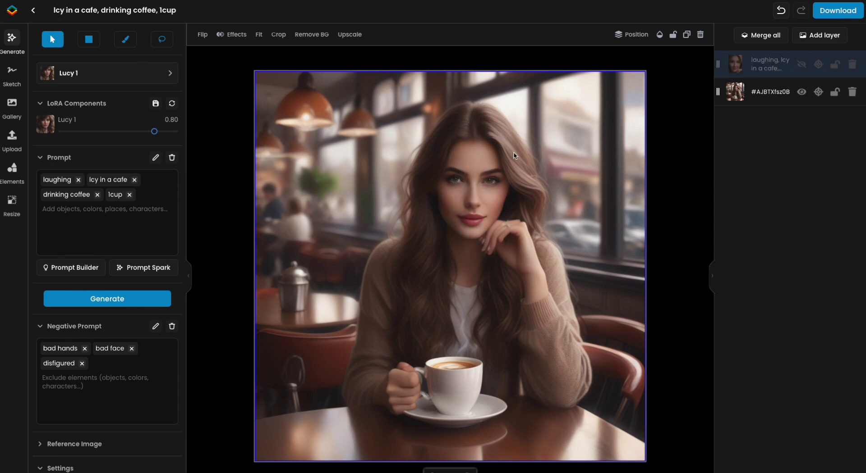
{"action": "left_click", "coordinate": [801, 65]}
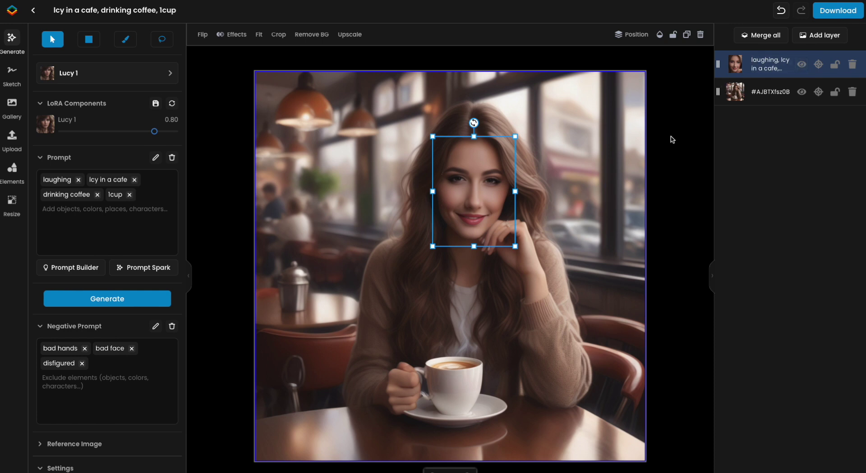
{"action": "left_click", "coordinate": [800, 65]}
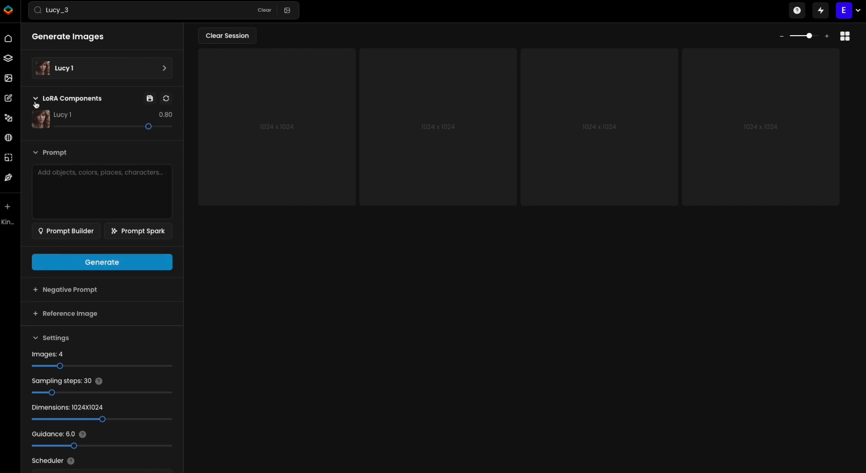
Generate images from "lcy walking down Oxford street, winter, sweater" with the Lucy 1 LoRA influence at 1.00, and inspect the first result.
{"action": "mouse_move", "coordinate": [63, 128]}
{"action": "left_click_drag", "start_coordinate": [147, 127], "coordinate": [202, 126]}
{"action": "left_click", "coordinate": [106, 204]}
{"action": "type", "text": "Icy walking down Oxford street, winter, sweater"}
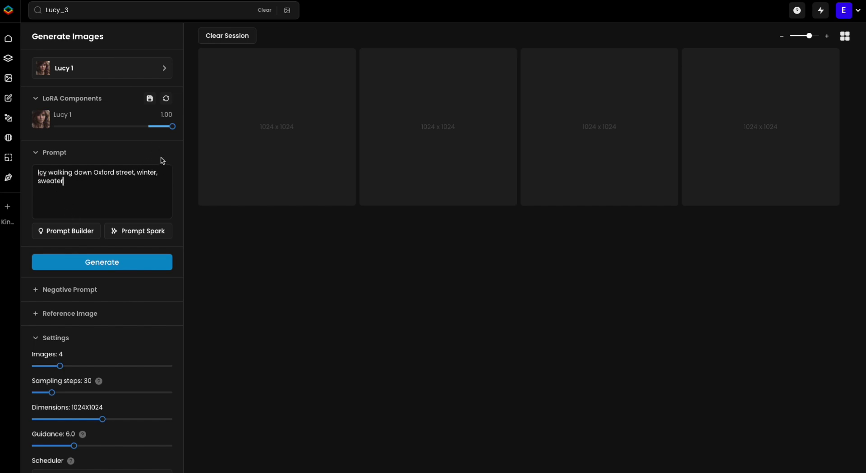
{"action": "left_click", "coordinate": [99, 270]}
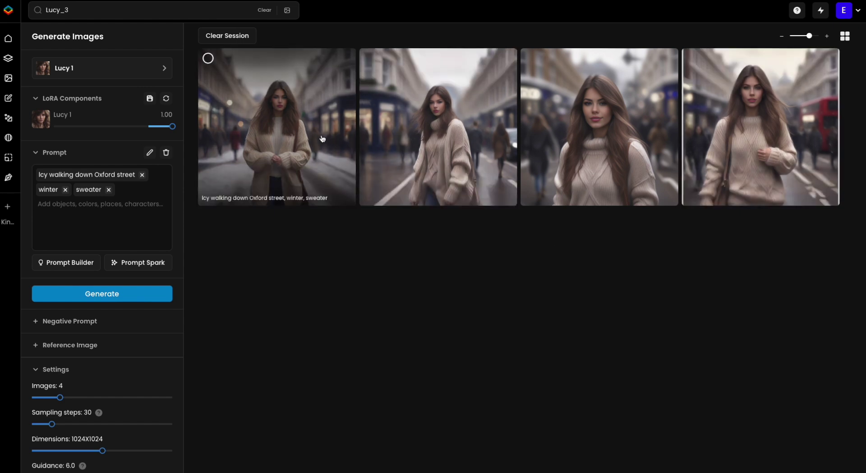
{"action": "left_click", "coordinate": [321, 137]}
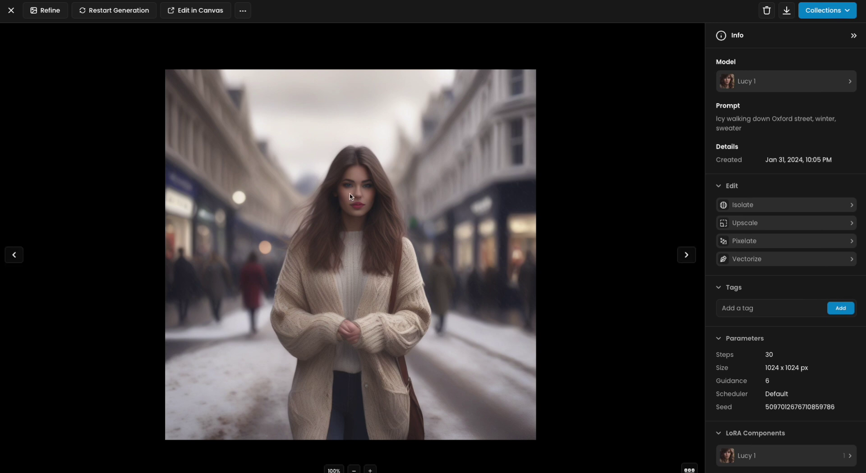
{"action": "left_click", "coordinate": [11, 10]}
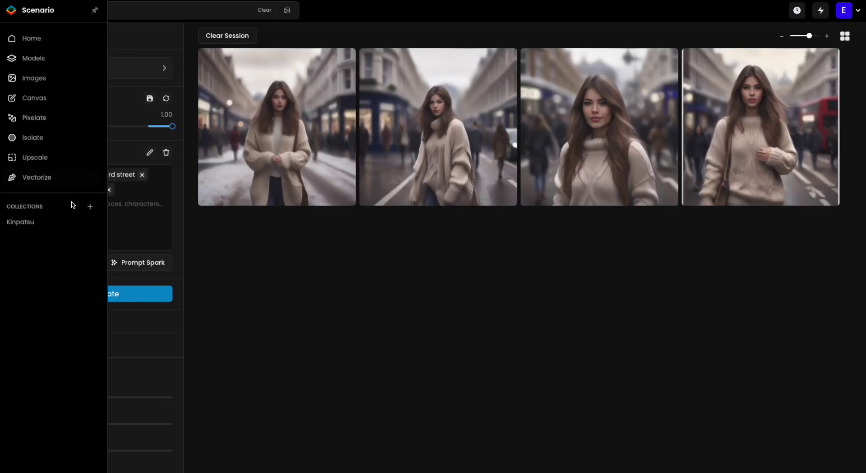
Add "photography, 8k, 4k" to the Oxford street prompt and generate another four images.
{"action": "left_click", "coordinate": [150, 217]}
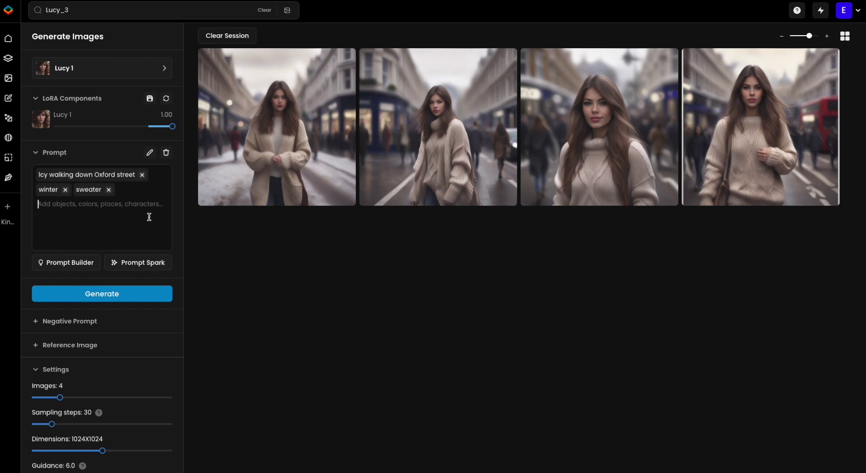
{"action": "type", "text": "photography, 8k, 4k,"}
{"action": "left_click", "coordinate": [157, 311]}
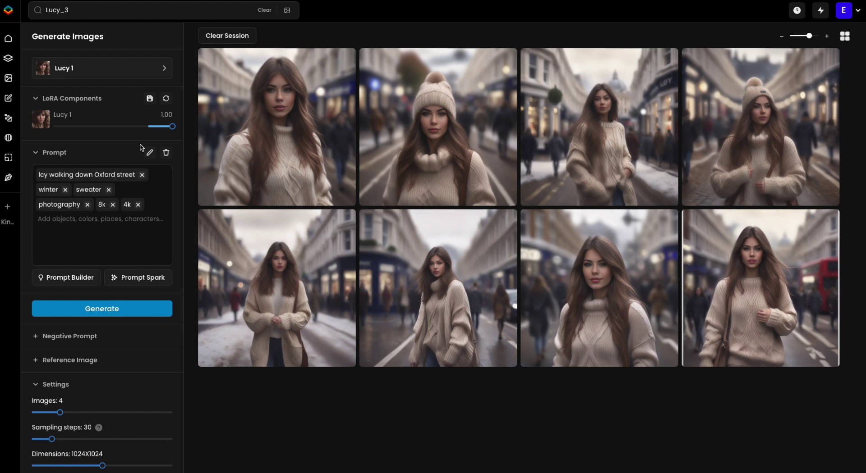
{"action": "left_click", "coordinate": [113, 69]}
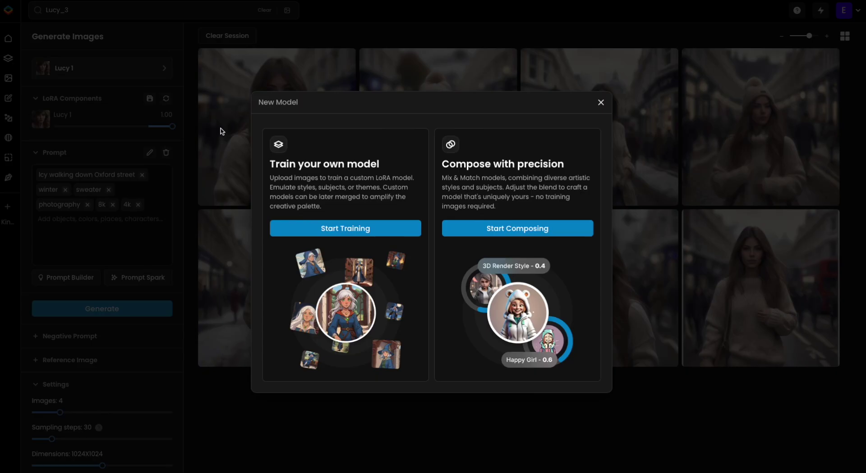
{"action": "left_click", "coordinate": [602, 102]}
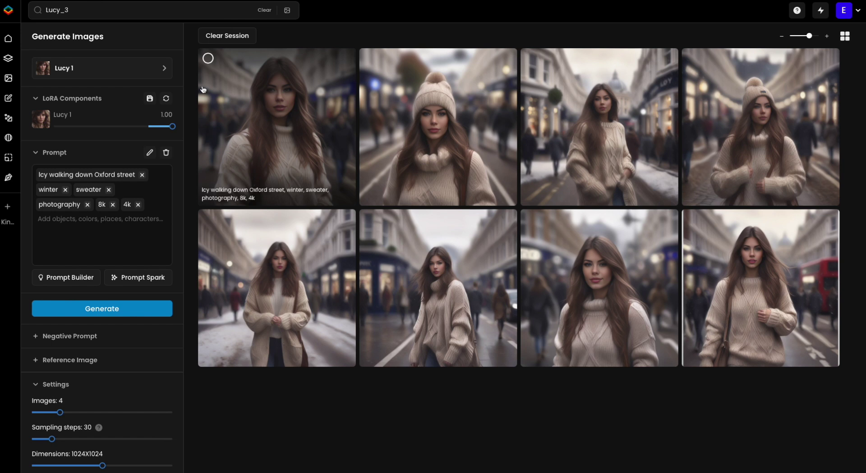
{"action": "left_click", "coordinate": [52, 73]}
{"action": "left_click", "coordinate": [136, 242]}
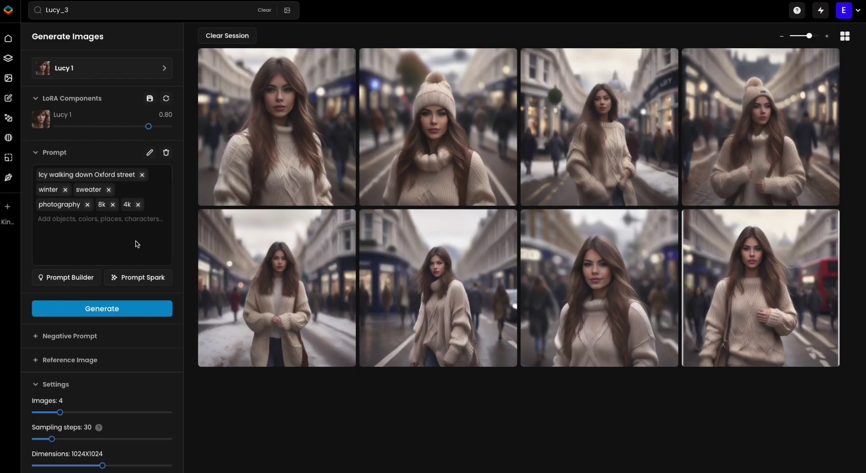
Start composing a new model and add the platform LoRA Vivienne and the custom LoRA Lucy 1 as components.
{"action": "mouse_move", "coordinate": [57, 59]}
{"action": "left_click", "coordinate": [90, 58]}
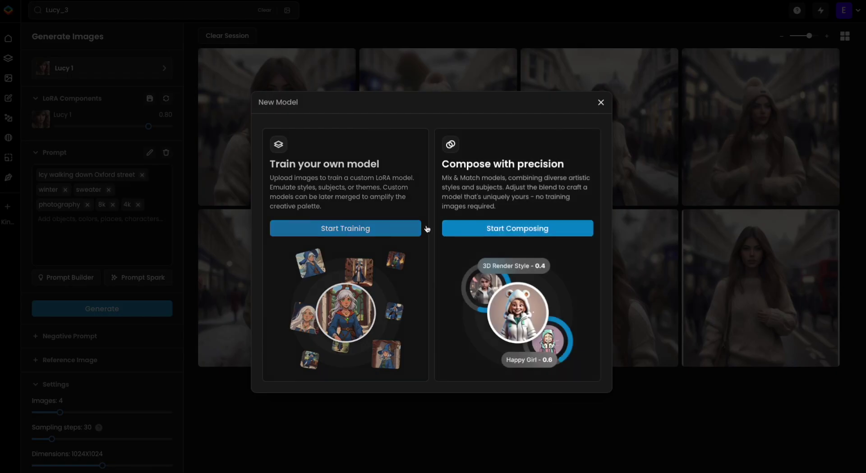
{"action": "left_click", "coordinate": [486, 232]}
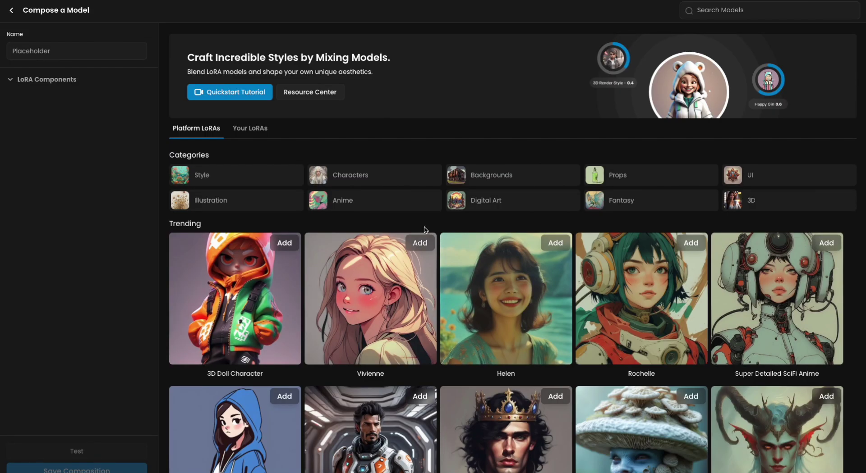
{"action": "left_click", "coordinate": [424, 246]}
{"action": "left_click", "coordinate": [247, 131]}
{"action": "left_click", "coordinate": [284, 159]}
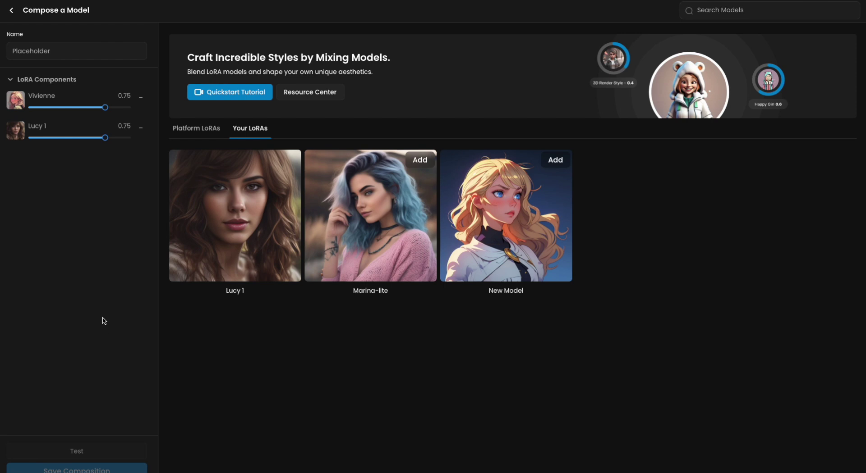
Name the composed model "Vivienne Lucy" and open its test workbench.
{"action": "left_click", "coordinate": [80, 53]}
{"action": "type", "text": "Vivienne Lucy"}
{"action": "left_click", "coordinate": [104, 455]}
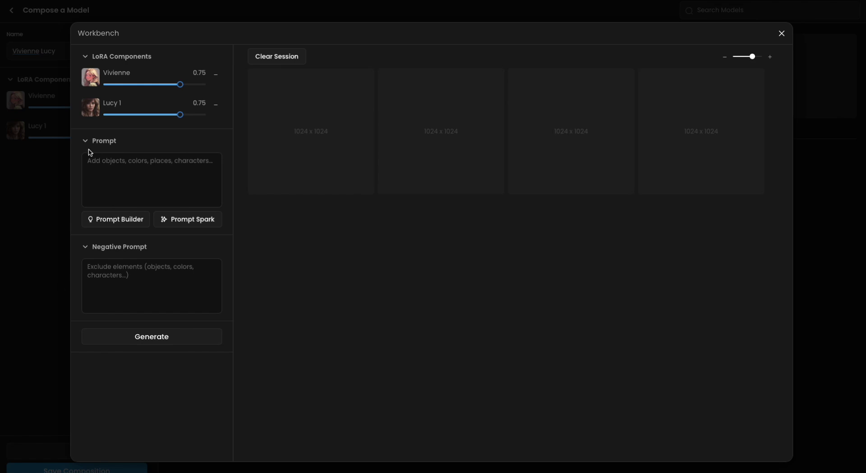
{"action": "left_click", "coordinate": [782, 33]}
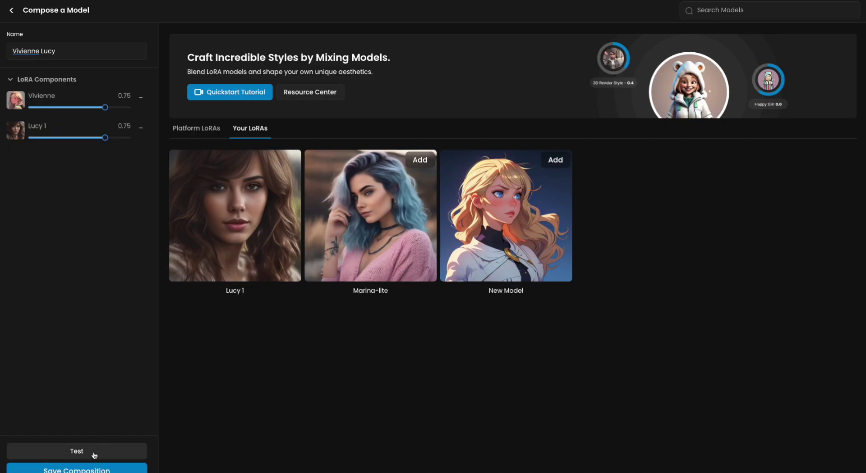
{"action": "left_click", "coordinate": [108, 452]}
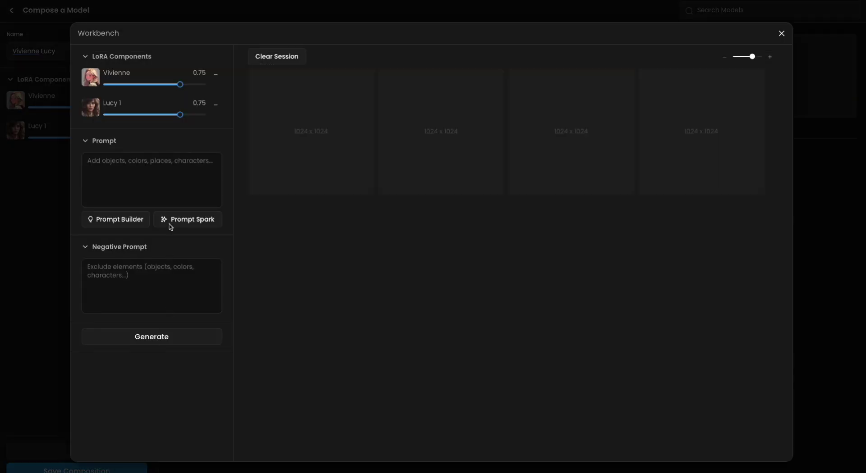
Generate four test images with the composed model from the prompt "lcy sitting by the seaside".
{"action": "left_click", "coordinate": [178, 185]}
{"action": "type", "text": "Icy sitting by the seaside"}
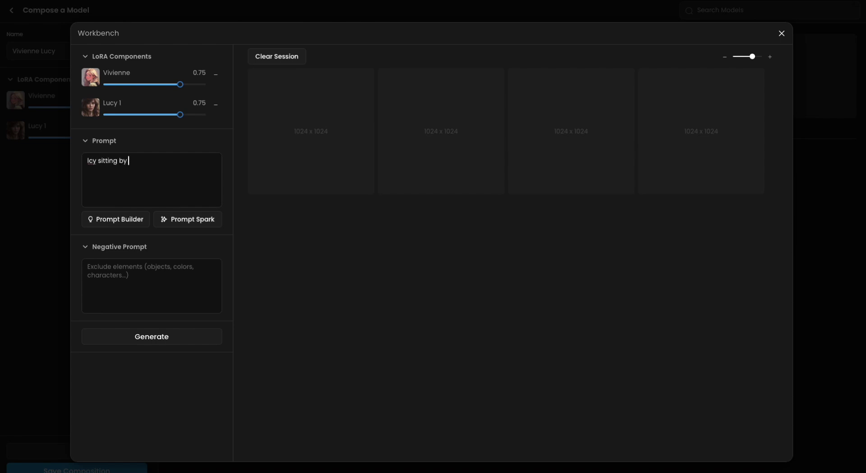
{"action": "left_click", "coordinate": [151, 337]}
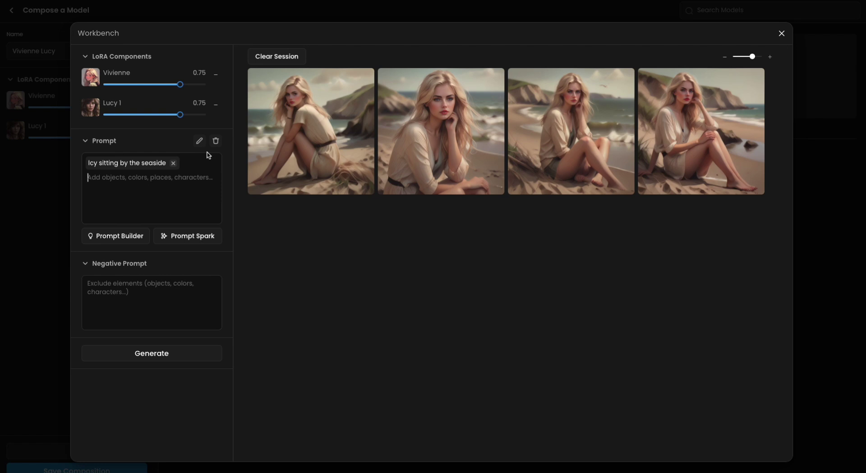
Open a seaside test image at full size and browse through the batch.
{"action": "mouse_move", "coordinate": [253, 154]}
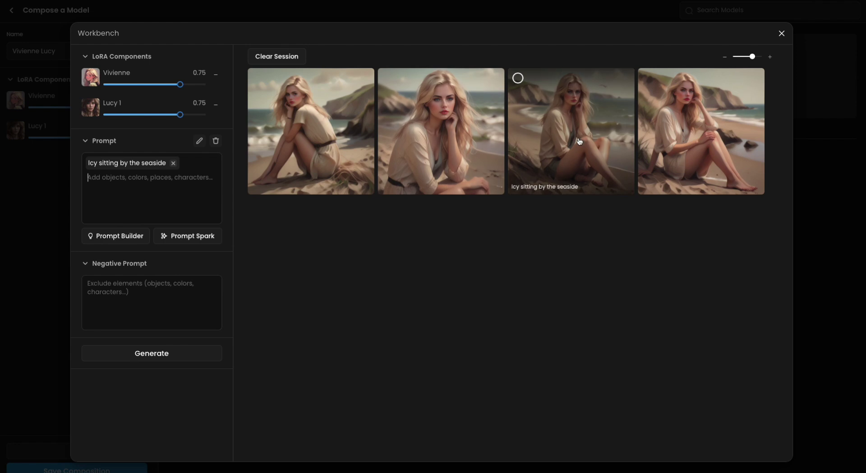
{"action": "left_click", "coordinate": [689, 134]}
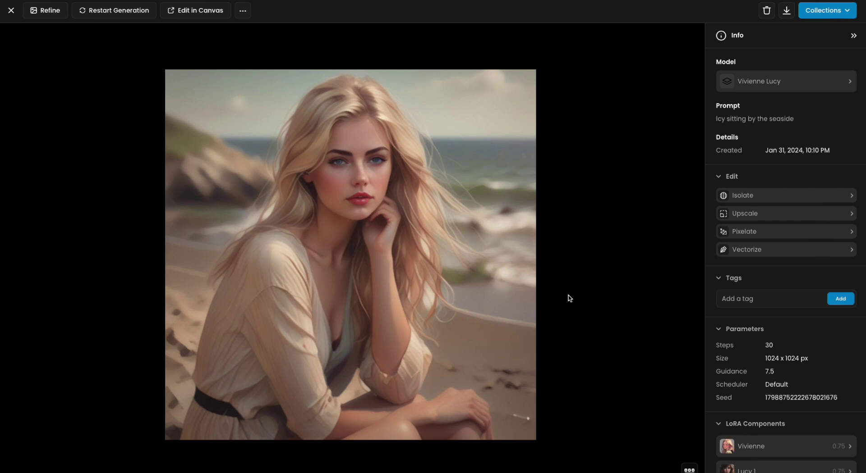
{"action": "key", "text": "Right"}
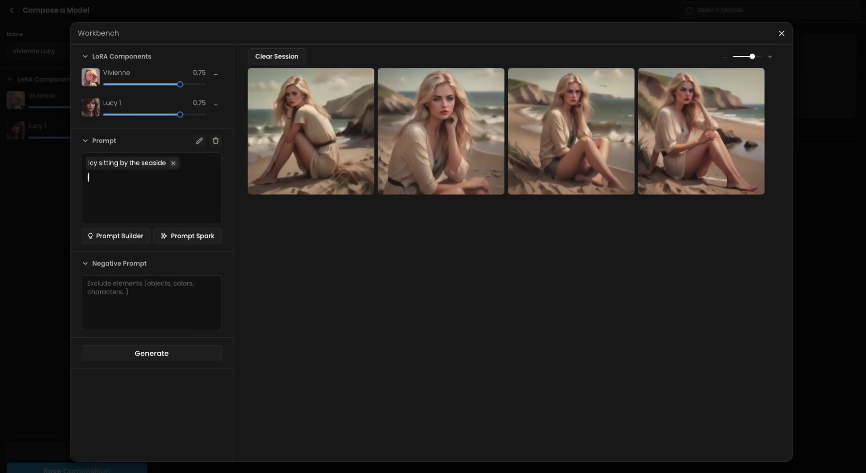
Add "lineart" to the seaside prompt, generate another batch with the composed model, and browse the new images at full size.
{"action": "type", "text": "lineart"}
{"action": "left_click", "coordinate": [166, 354]}
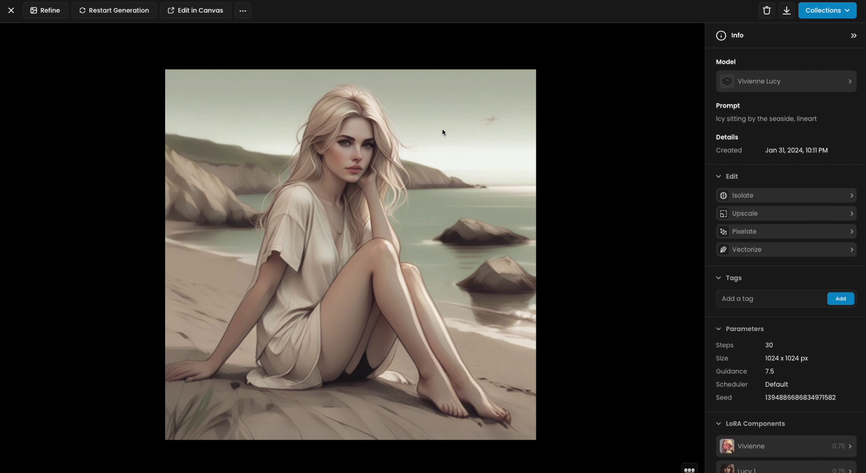
{"action": "key", "text": "Right"}
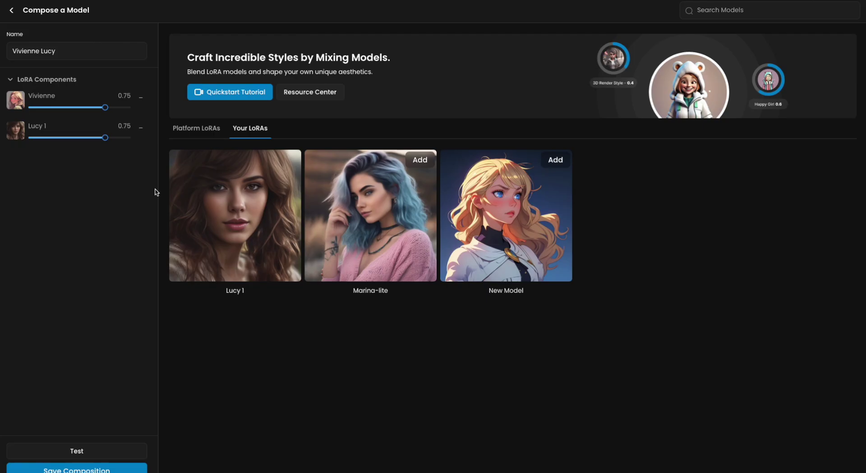
Save the Vivienne Lucy composition and the marina Fantasy composition.
{"action": "left_click", "coordinate": [108, 472]}
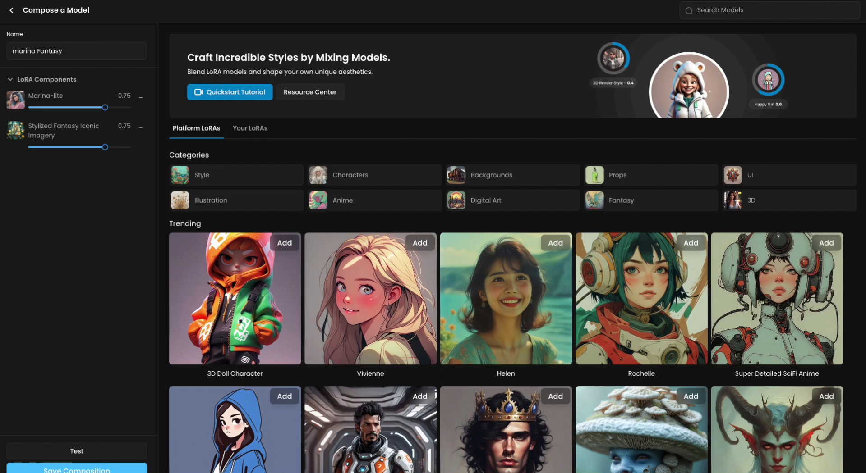
{"action": "left_click", "coordinate": [112, 470]}
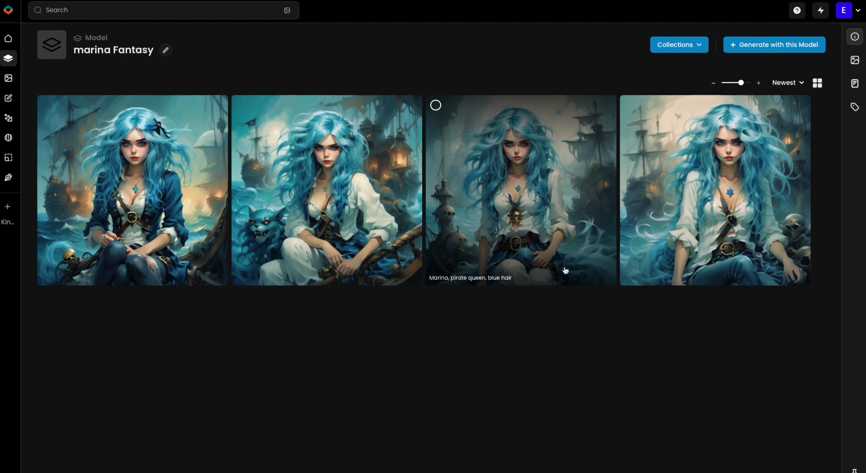
Browse the marina Fantasy pirate queen images at full size and look through the Gritty Seraphina model's gallery.
{"action": "left_click", "coordinate": [739, 179]}
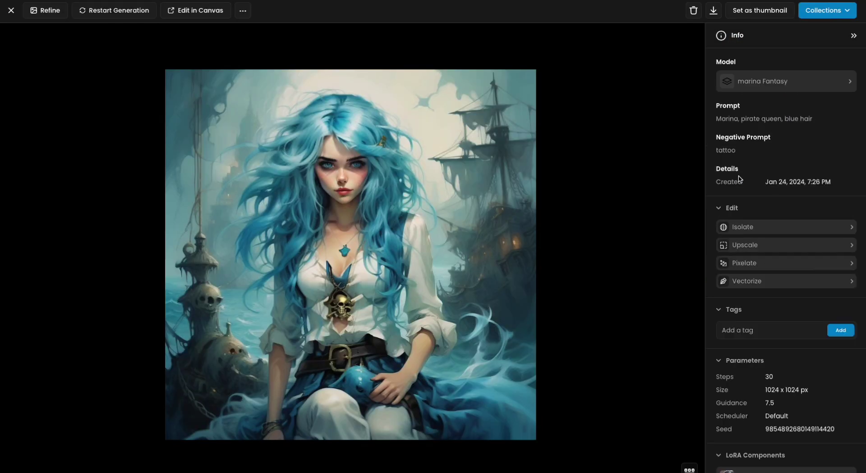
{"action": "key", "text": "Right"}
{"action": "key", "text": "Right"}
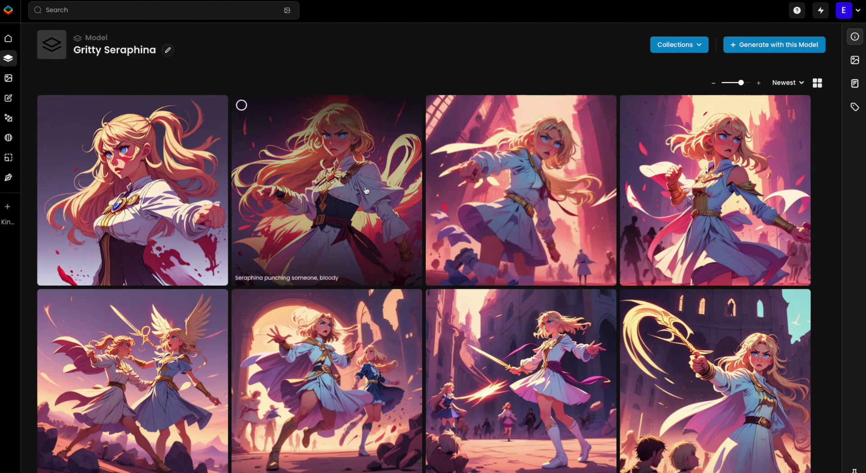
{"action": "scroll", "coordinate": [453, 270], "scroll_direction": "down", "scroll_amount": 4}
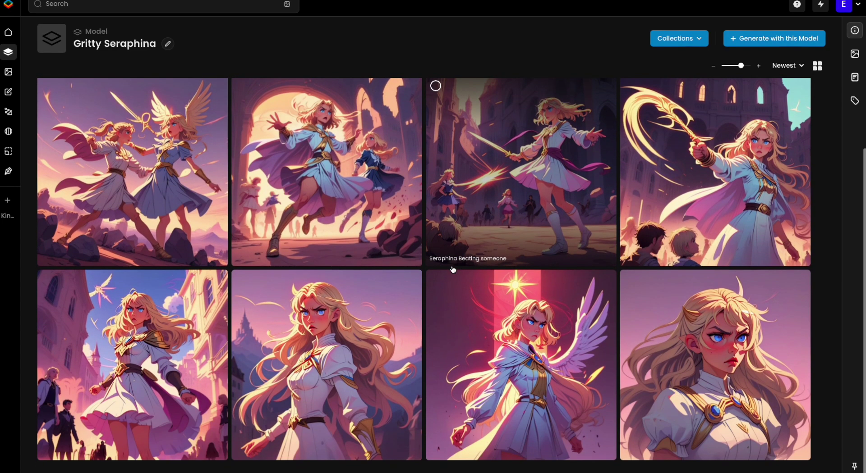
{"action": "scroll", "coordinate": [453, 270], "scroll_direction": "up", "scroll_amount": 4}
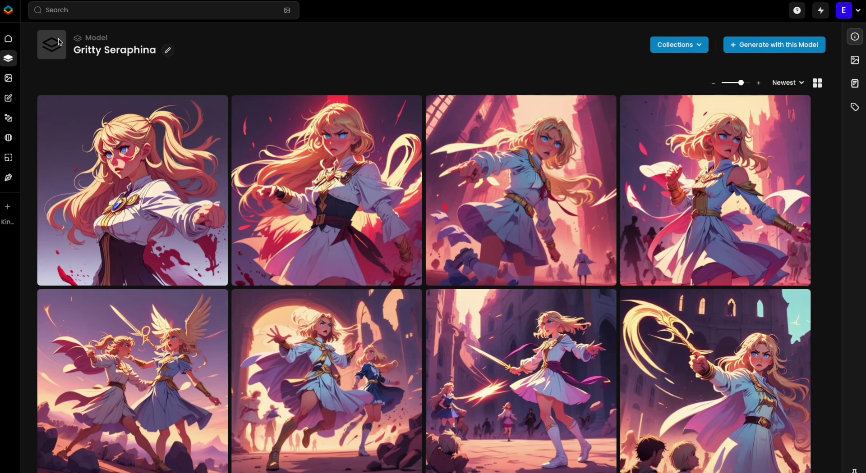
Open the image library and look through the generated images of the blue-haired Marina character.
{"action": "mouse_move", "coordinate": [5, 71]}
{"action": "mouse_move", "coordinate": [33, 60]}
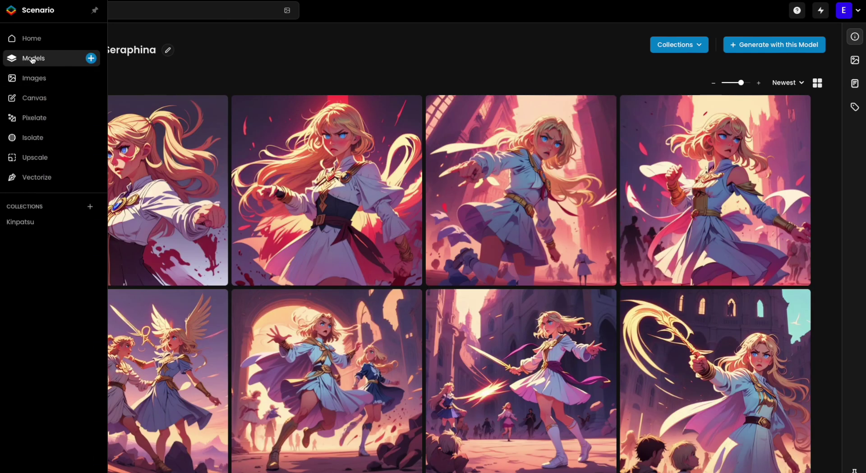
{"action": "left_click", "coordinate": [28, 77]}
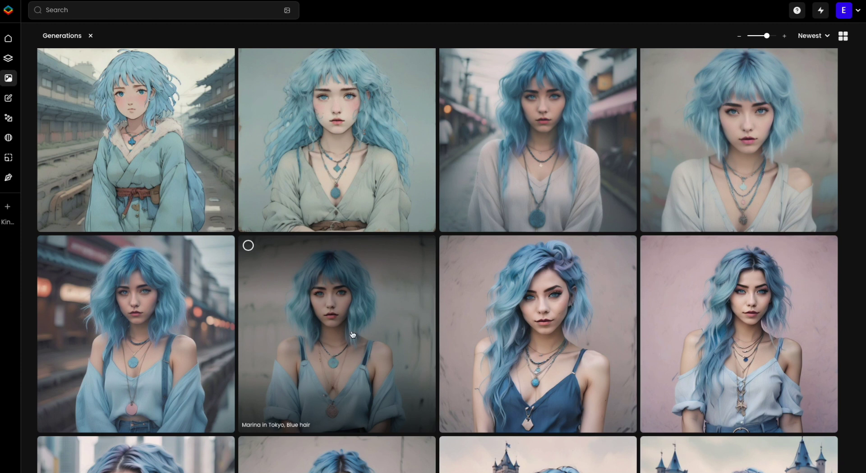
{"action": "scroll", "coordinate": [353, 335], "scroll_direction": "down", "scroll_amount": 2}
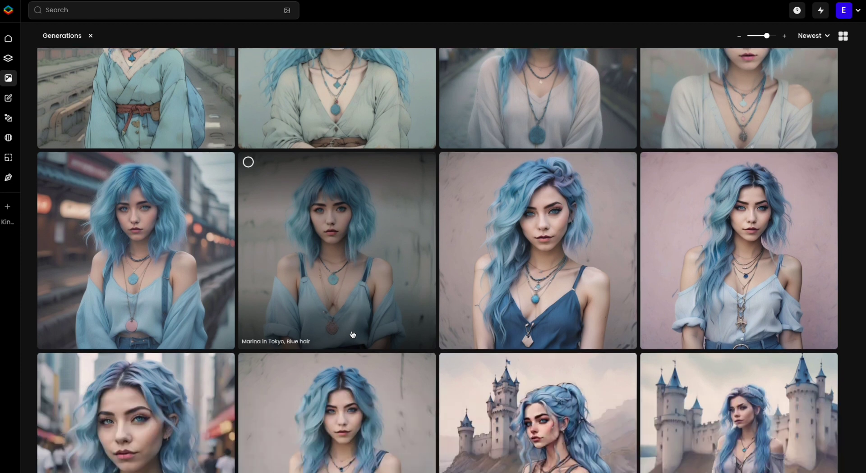